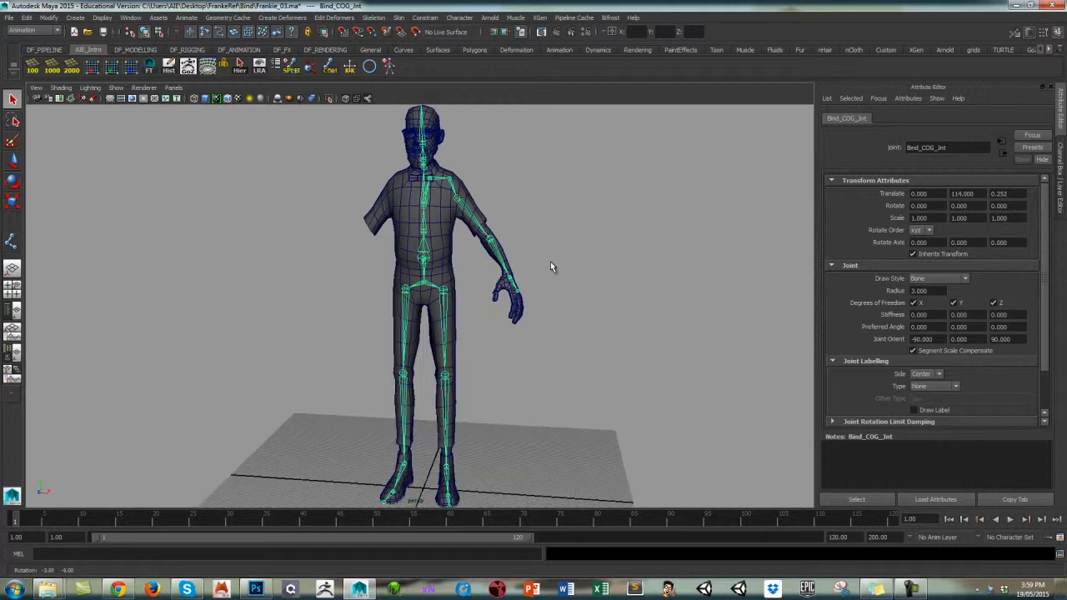
Step: In the front view, draw a four-joint chain down one of the character's fingers, from knuckle to fingertip
{"action": "scroll", "coordinate": [545, 298], "scroll_direction": "up", "scroll_amount": 3}
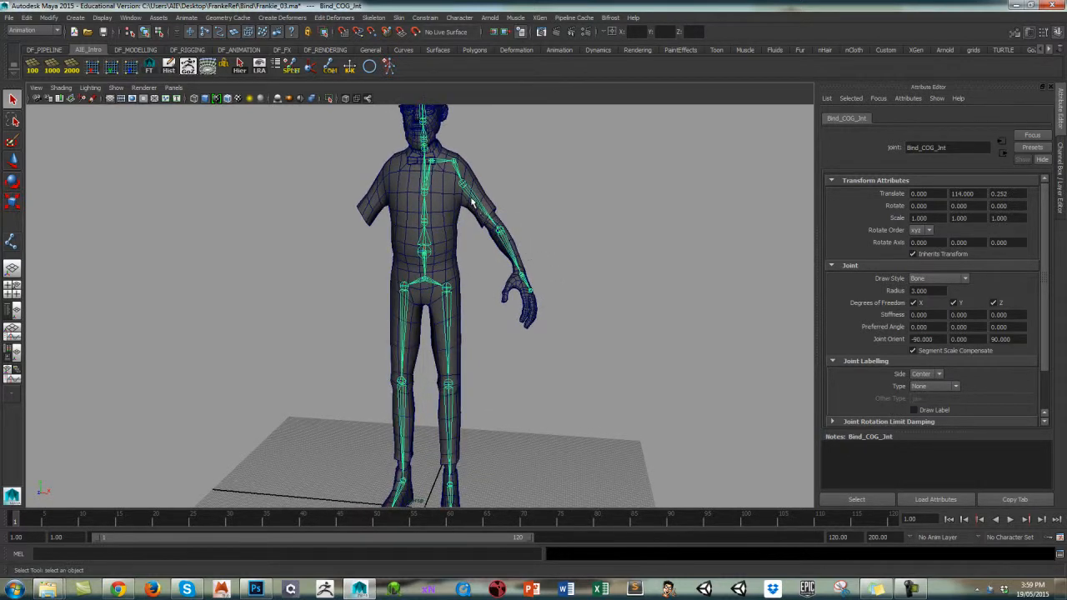
{"action": "left_click", "coordinate": [544, 223]}
{"action": "left_click", "coordinate": [503, 238]}
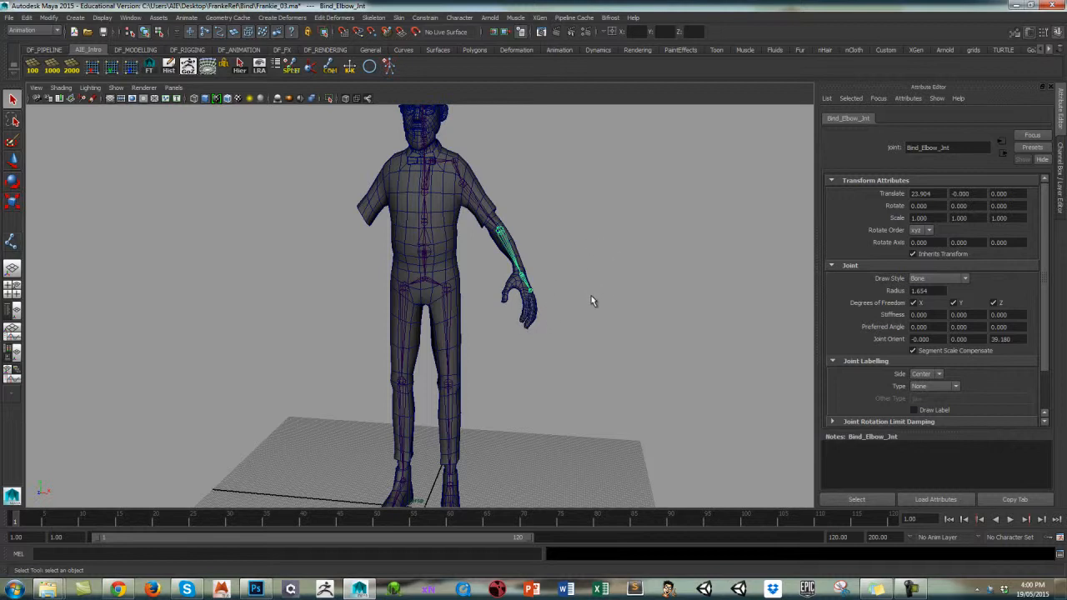
{"action": "key", "text": "space"}
{"action": "left_click_drag", "start_coordinate": [594, 281], "coordinate": [622, 284]}
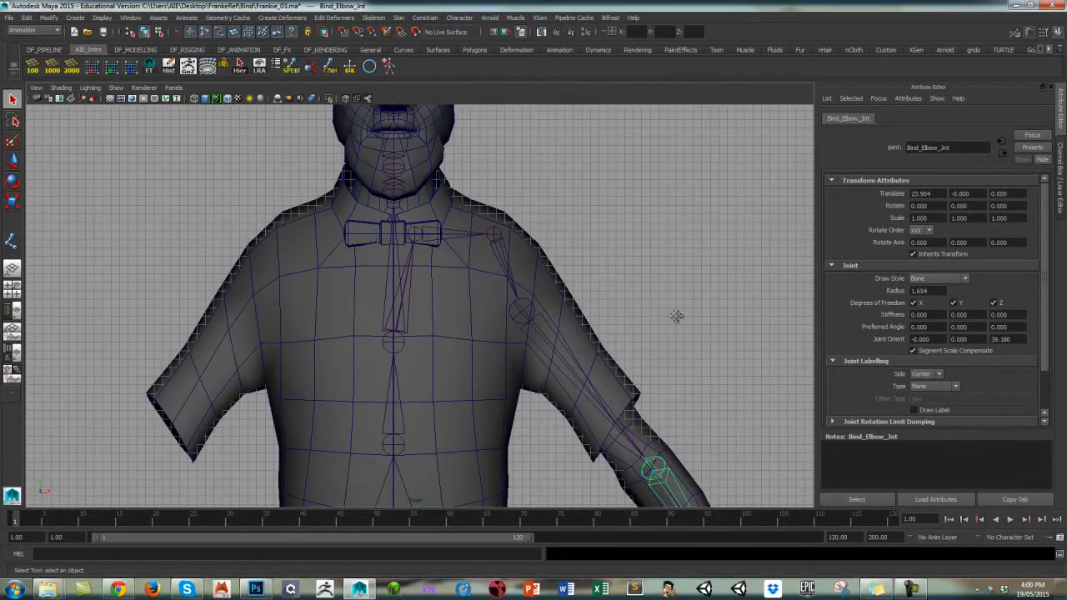
{"action": "middle_click_drag", "start_coordinate": [679, 312], "coordinate": [613, 234], "text": "alt"}
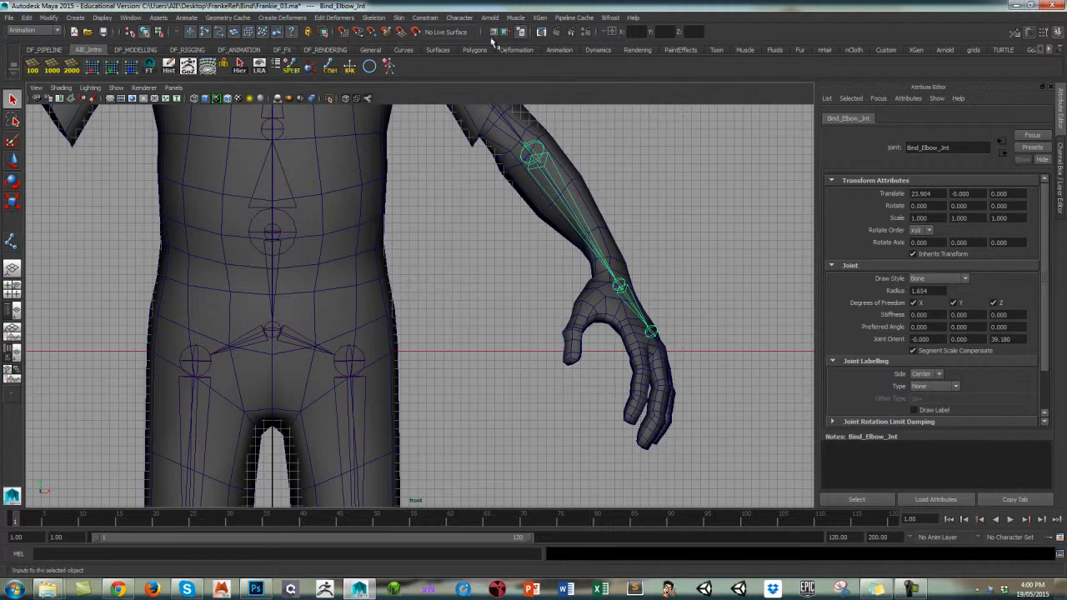
{"action": "left_click", "coordinate": [425, 19]}
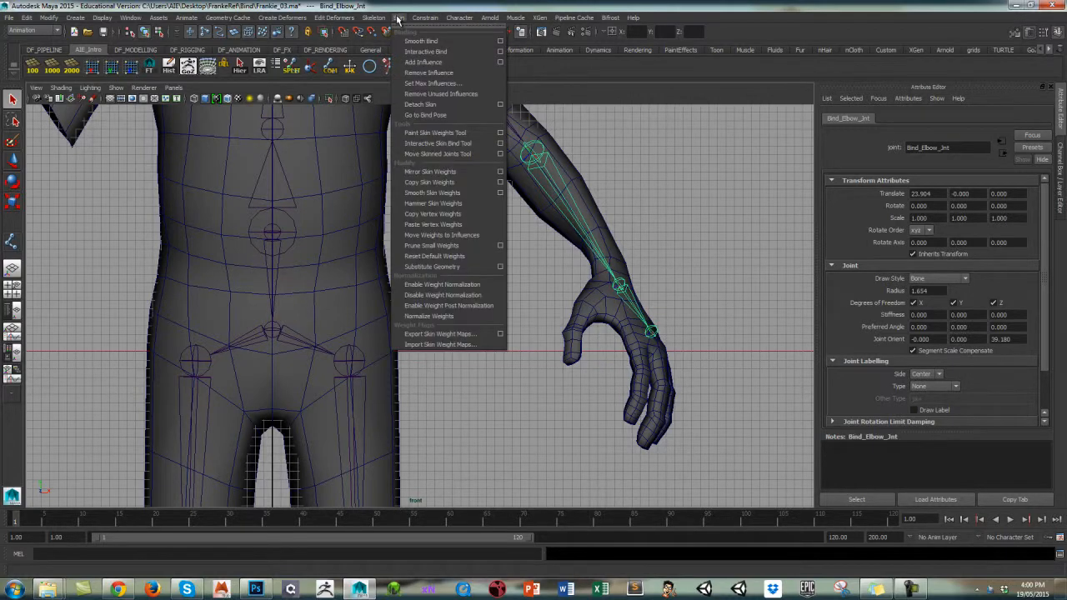
{"action": "left_click", "coordinate": [386, 35]}
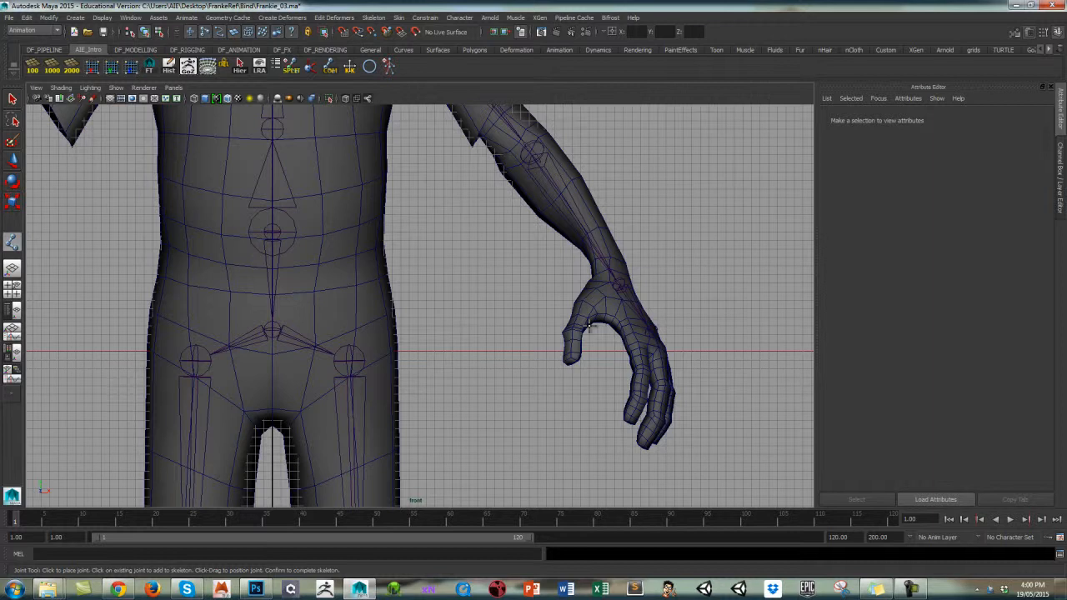
{"action": "left_click", "coordinate": [631, 342]}
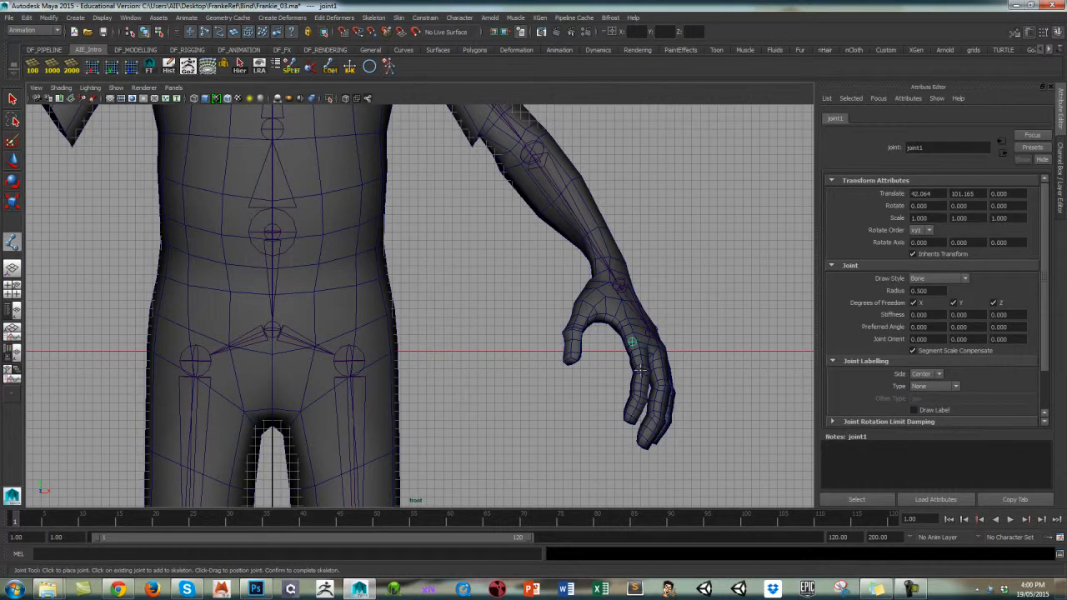
{"action": "left_click", "coordinate": [640, 369]}
{"action": "left_click", "coordinate": [638, 393]}
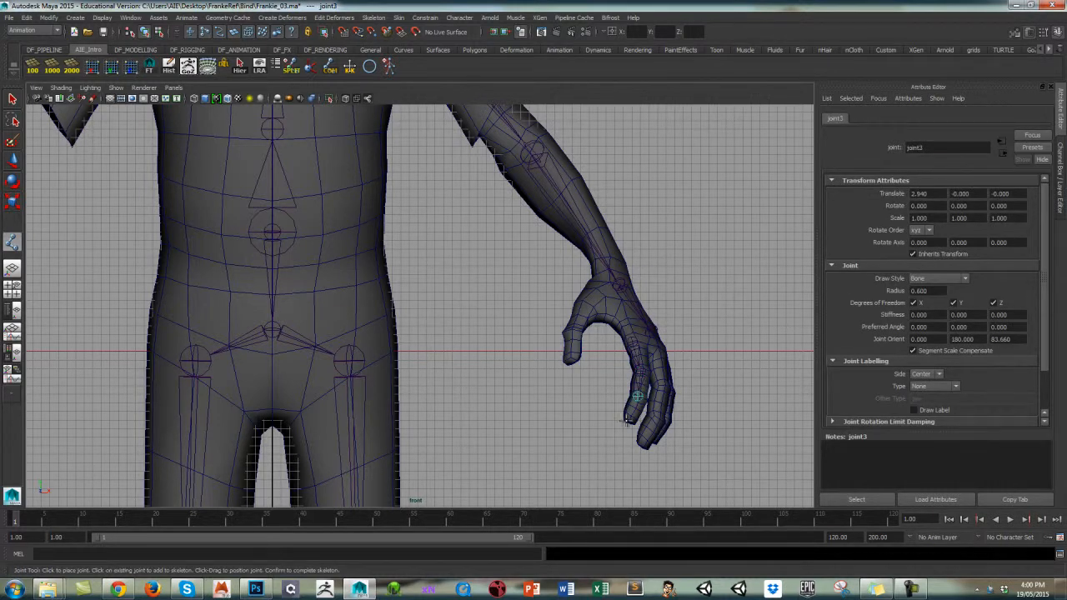
{"action": "left_click", "coordinate": [627, 419]}
{"action": "key", "text": "q"}
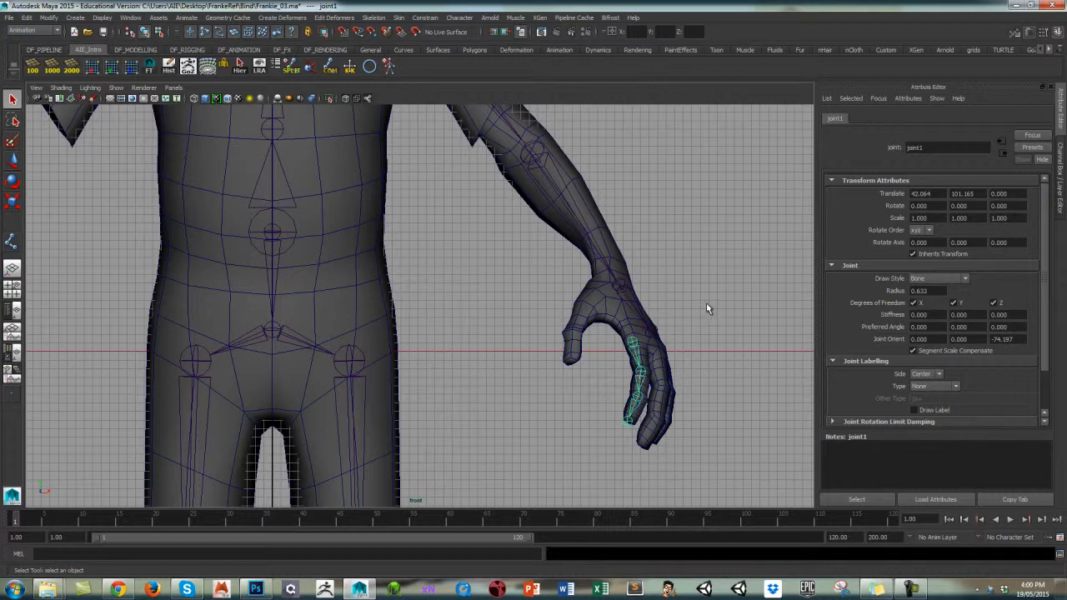
Step: In the perspective view, select the new finger chain's whole hierarchy and display its local rotation axes
{"action": "key", "text": "space"}
{"action": "left_click_drag", "start_coordinate": [715, 283], "coordinate": [538, 331]}
{"action": "right_click_drag", "start_coordinate": [539, 330], "coordinate": [777, 288], "text": "alt"}
{"action": "left_click", "coordinate": [707, 267]}
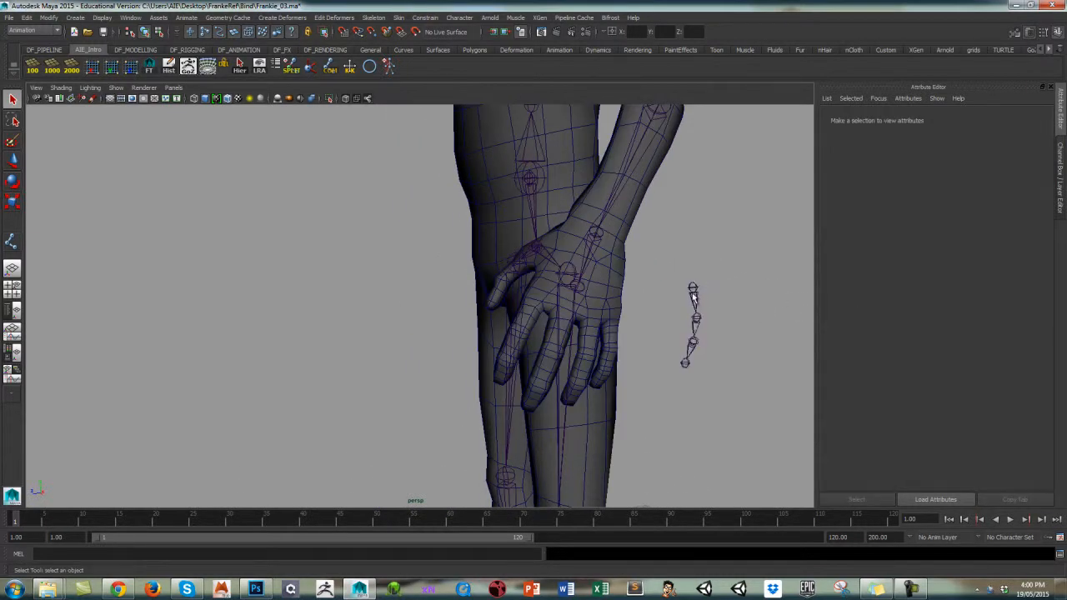
{"action": "left_click", "coordinate": [693, 290]}
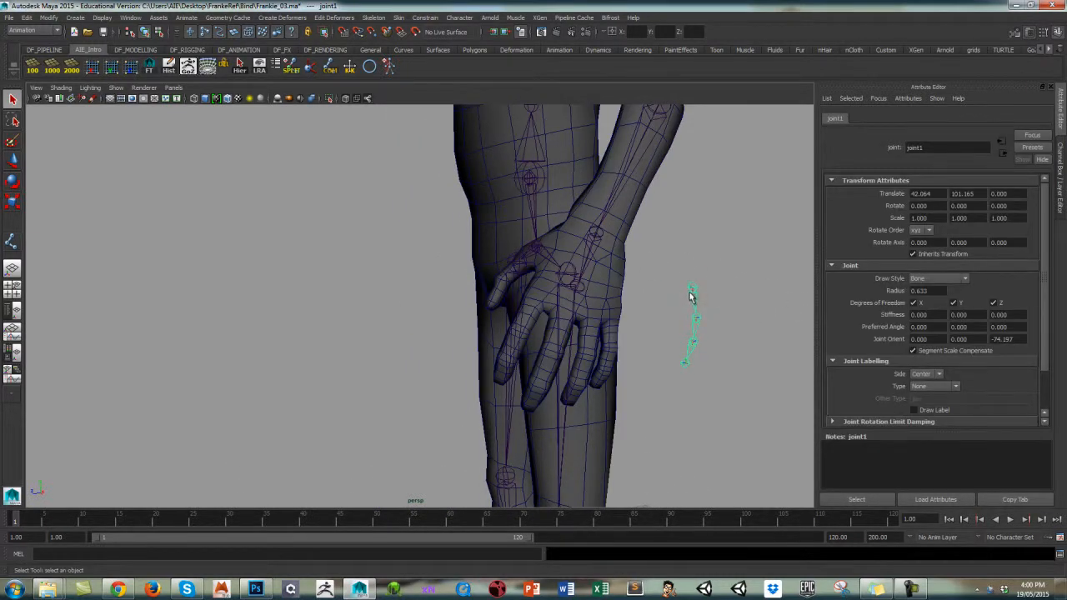
{"action": "left_click_drag", "start_coordinate": [669, 271], "coordinate": [612, 274], "text": "alt"}
{"action": "left_click", "coordinate": [585, 269]}
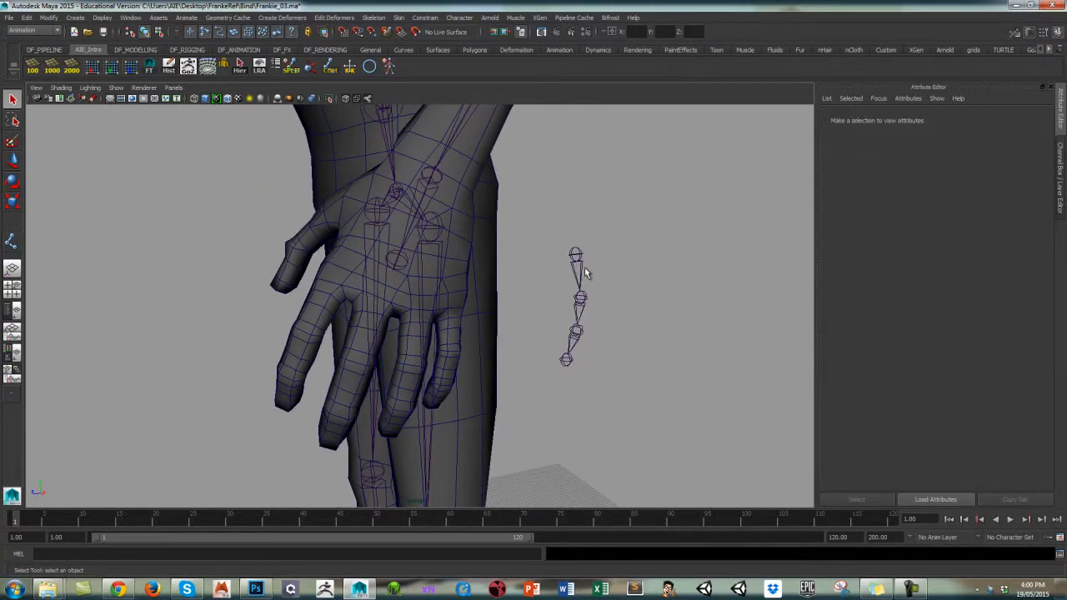
{"action": "left_click", "coordinate": [583, 271]}
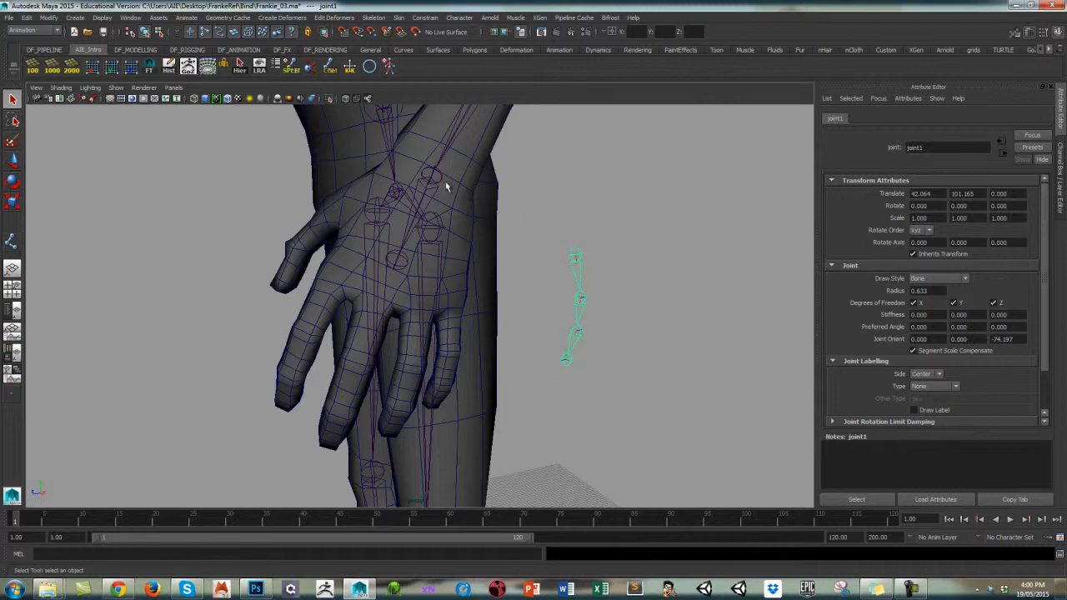
{"action": "left_click", "coordinate": [241, 70]}
{"action": "left_click", "coordinate": [261, 70]}
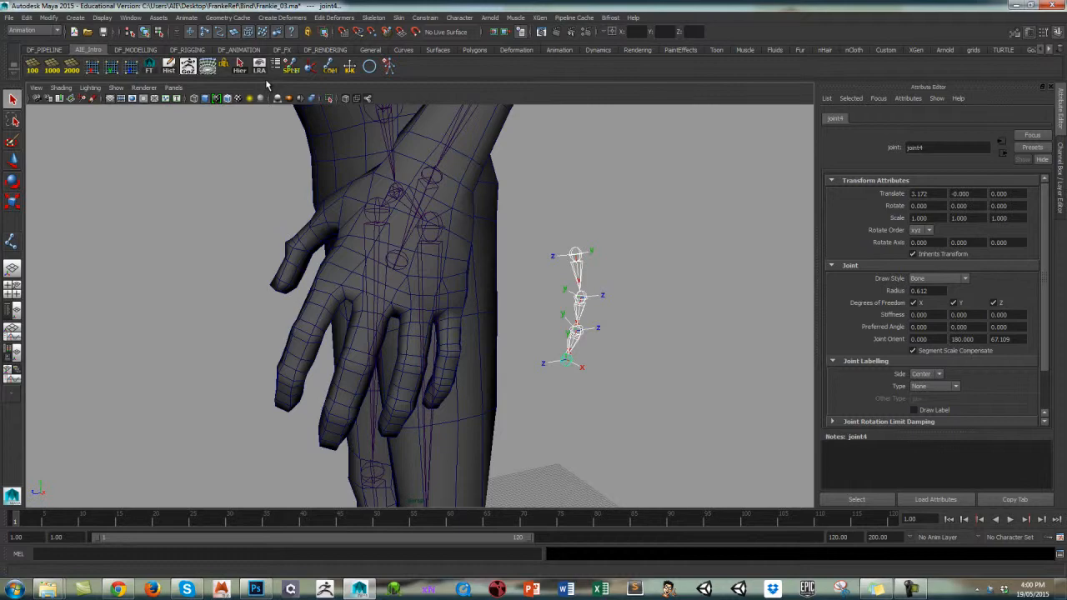
Step: Examine the local rotation axes along the finger chain, comparing the X, Y and Z directions from joint to joint
{"action": "left_click_drag", "start_coordinate": [695, 297], "coordinate": [665, 292], "text": "alt"}
{"action": "left_click", "coordinate": [687, 283]}
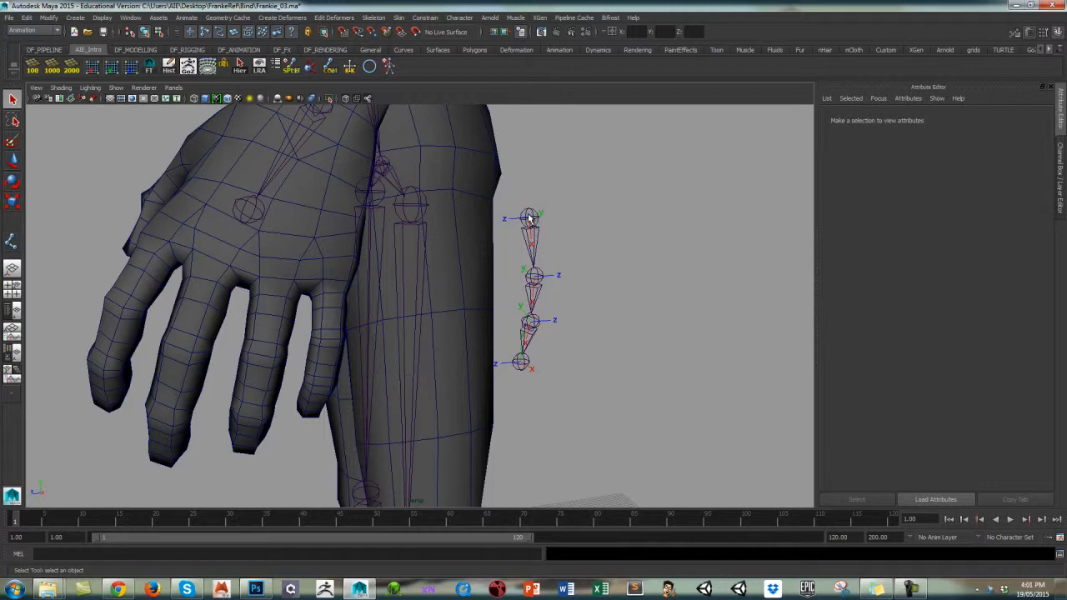
{"action": "left_click_drag", "start_coordinate": [584, 242], "coordinate": [625, 271], "text": "alt"}
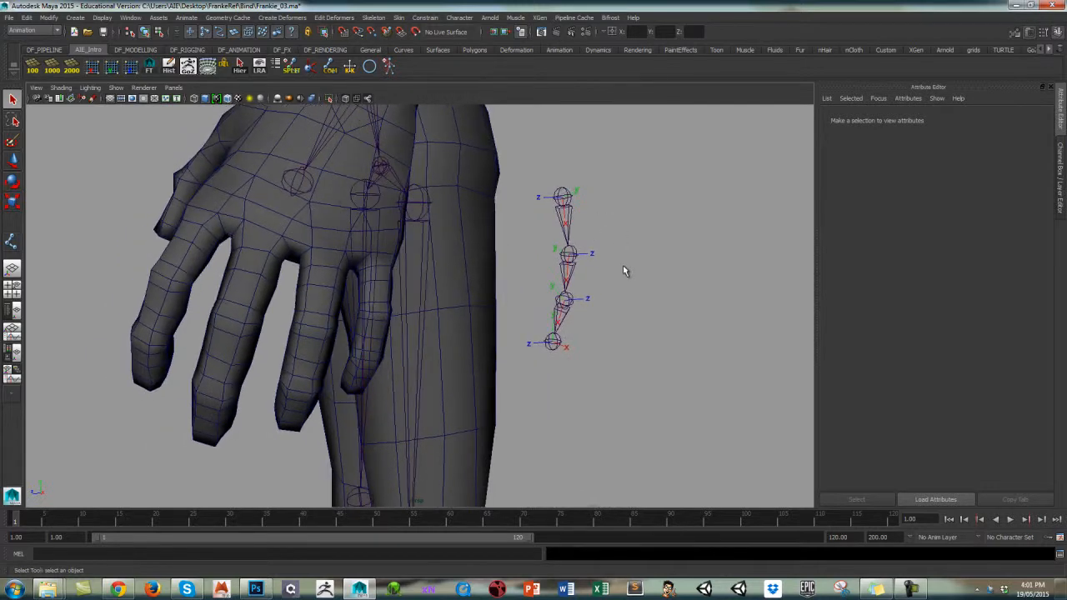
{"action": "left_click", "coordinate": [570, 217]}
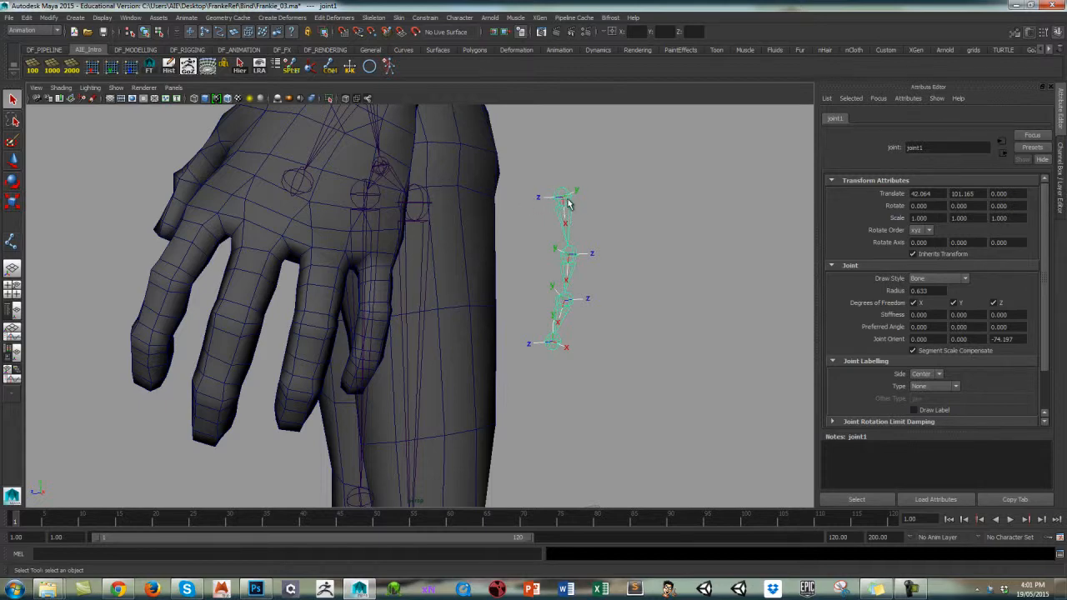
{"action": "left_click_drag", "start_coordinate": [619, 203], "coordinate": [538, 239], "text": "alt"}
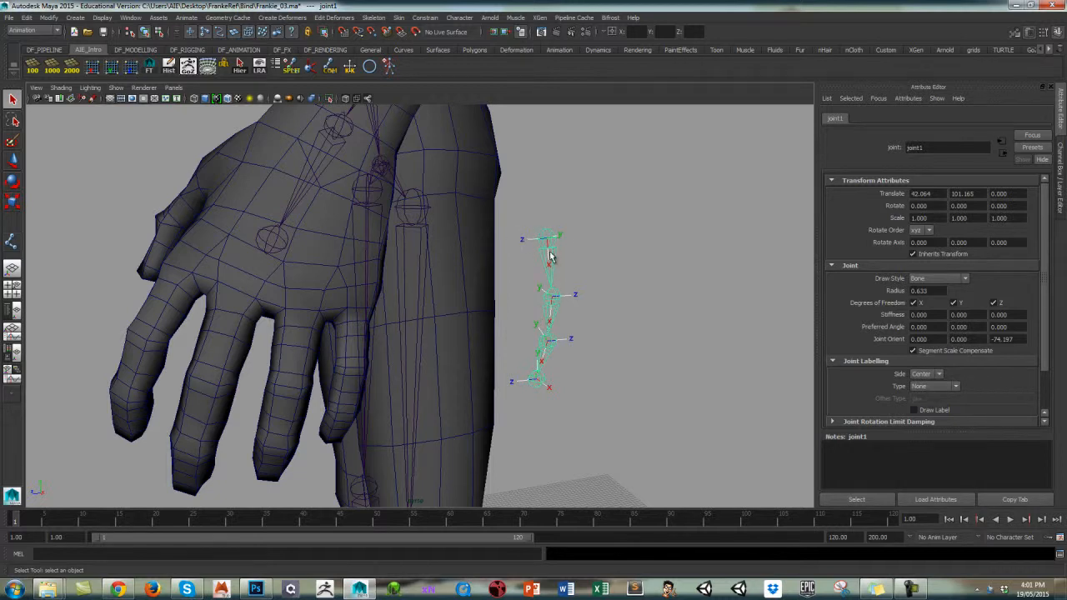
{"action": "left_click_drag", "start_coordinate": [603, 248], "coordinate": [615, 282], "text": "alt"}
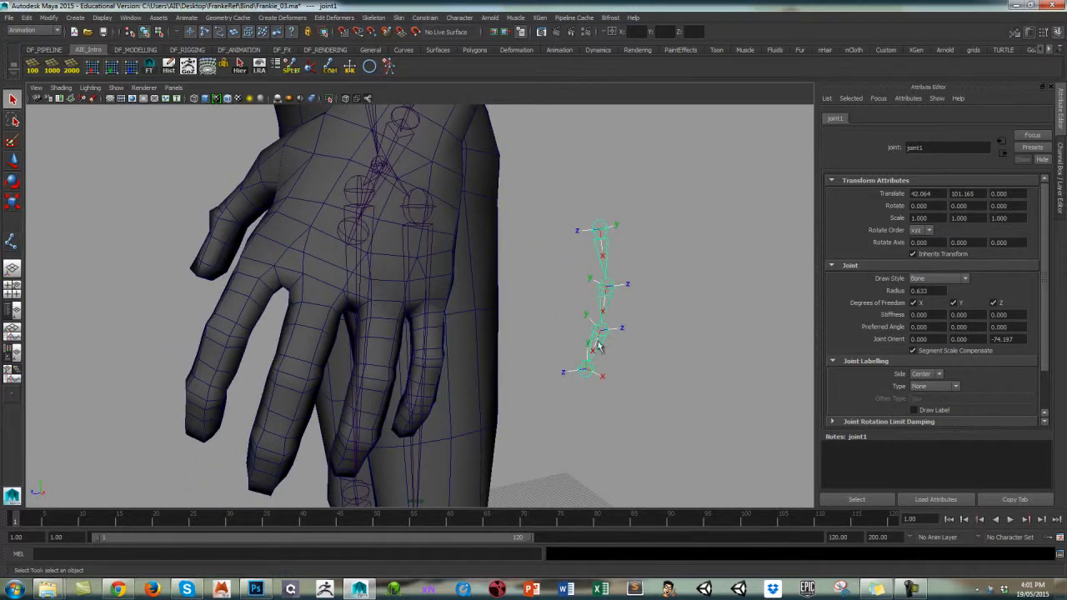
{"action": "mouse_move", "coordinate": [634, 236]}
{"action": "left_mouse_down", "text": "alt"}
{"action": "mouse_move", "coordinate": [639, 225]}
{"action": "mouse_move", "coordinate": [626, 248]}
{"action": "left_mouse_up", "text": "alt"}
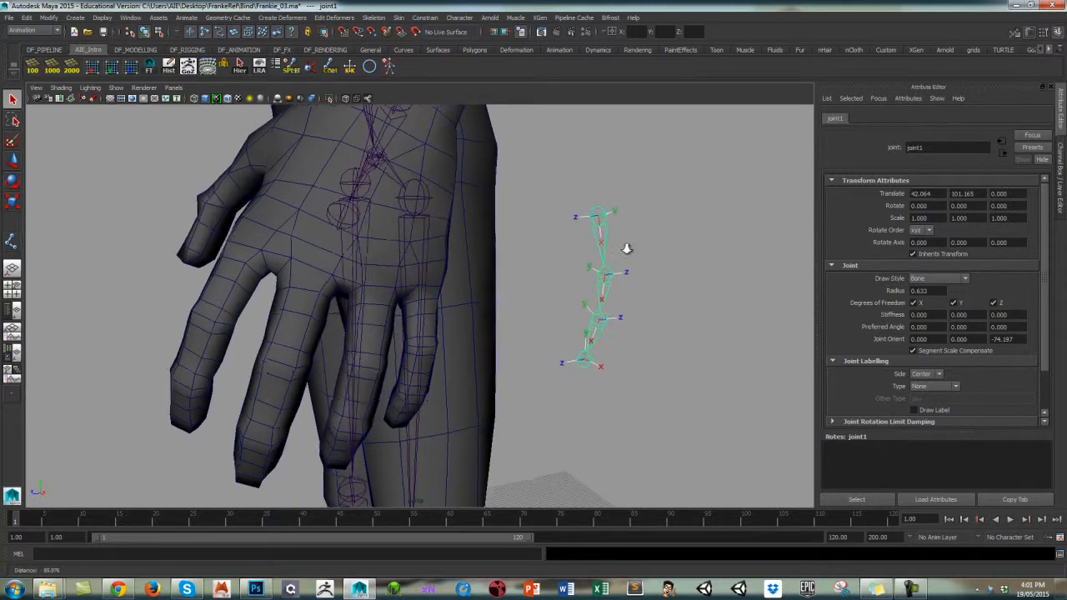
{"action": "right_click_drag", "start_coordinate": [626, 248], "coordinate": [663, 236], "text": "alt"}
{"action": "middle_click_drag", "start_coordinate": [663, 236], "coordinate": [610, 234], "text": "alt"}
{"action": "left_click", "coordinate": [608, 234]}
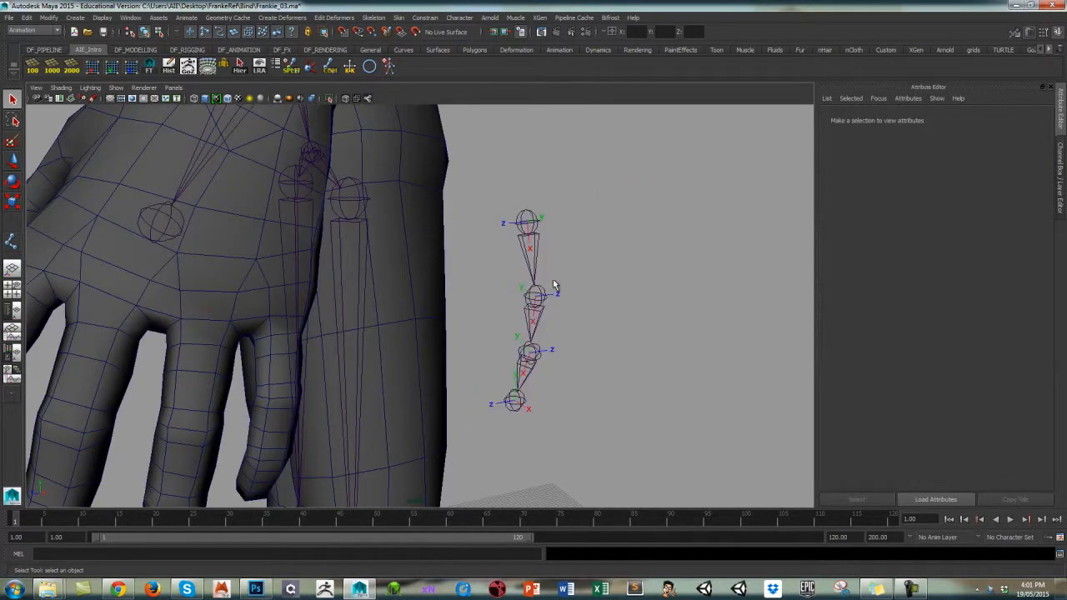
{"action": "left_click", "coordinate": [543, 304]}
{"action": "mouse_move", "coordinate": [612, 255]}
{"action": "left_mouse_down", "text": "alt"}
{"action": "mouse_move", "coordinate": [616, 228]}
{"action": "mouse_move", "coordinate": [598, 247]}
{"action": "left_mouse_up", "text": "alt"}
{"action": "left_click", "coordinate": [579, 274]}
{"action": "mouse_move", "coordinate": [554, 285]}
{"action": "left_mouse_down", "text": "alt"}
{"action": "mouse_move", "coordinate": [536, 289]}
{"action": "mouse_move", "coordinate": [563, 298]}
{"action": "left_mouse_up", "text": "alt"}
{"action": "left_click", "coordinate": [561, 262]}
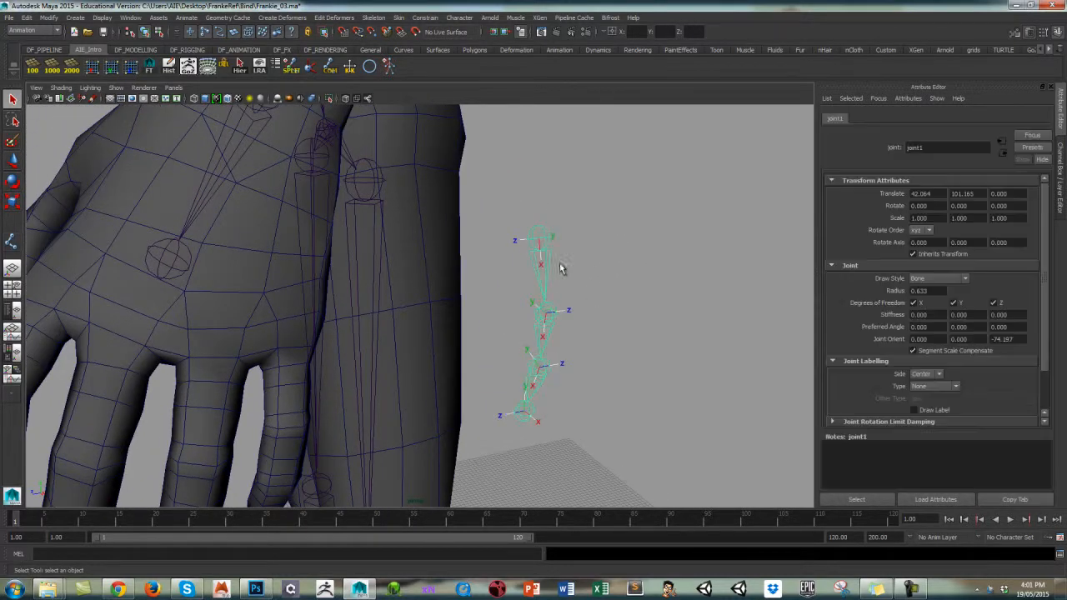
{"action": "left_click", "coordinate": [617, 262]}
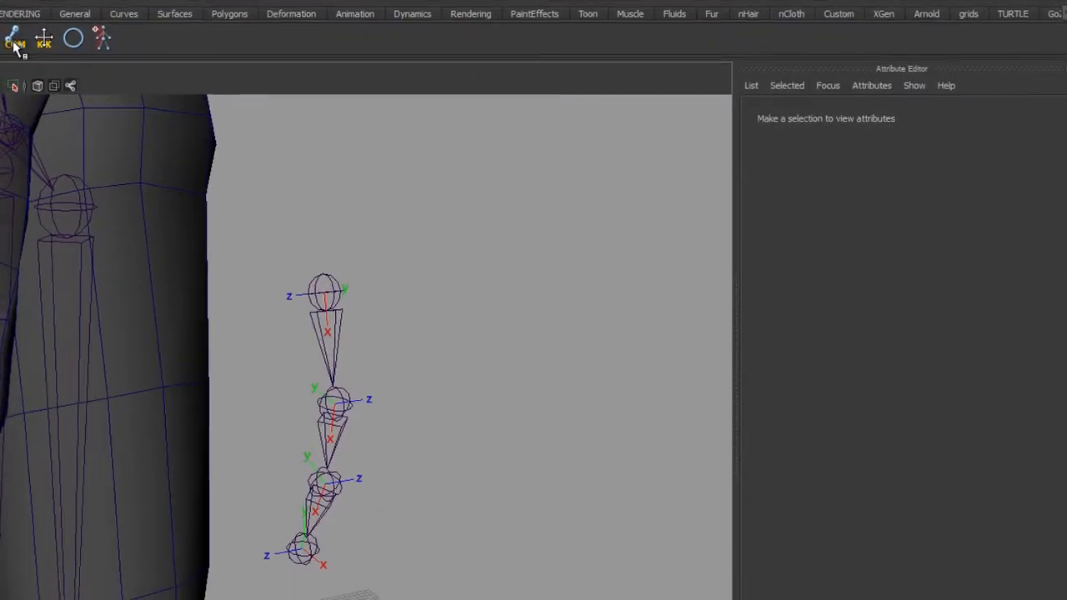
Step: With cometJointOrient's X tweak at 90, apply positive rotation tweaks to the second and third finger joints until their axes match the root joint's
{"action": "left_click", "coordinate": [330, 66]}
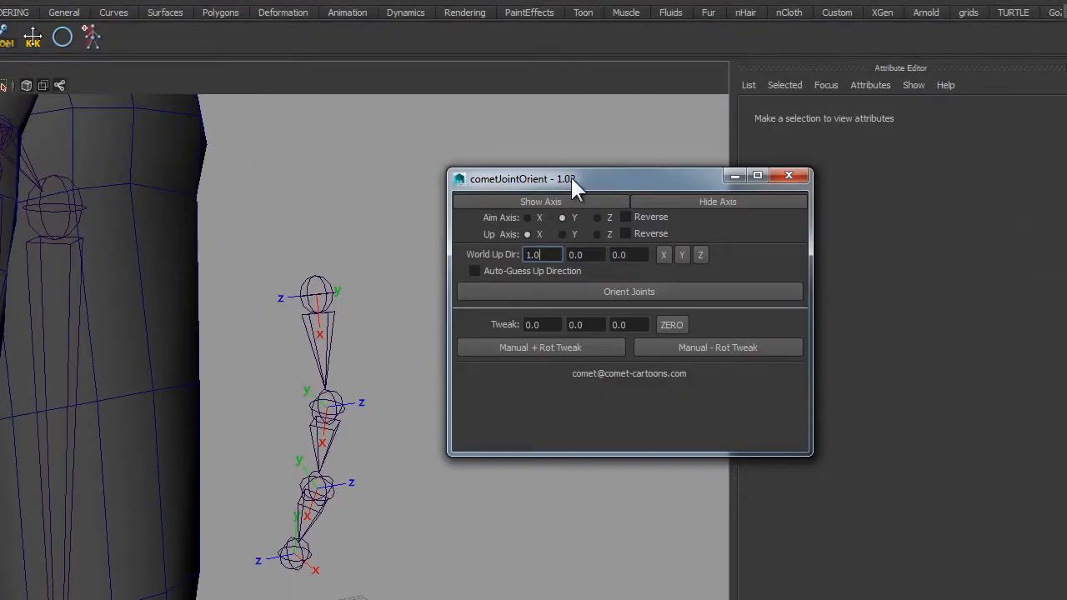
{"action": "left_click_drag", "start_coordinate": [572, 183], "coordinate": [589, 171]}
{"action": "left_click", "coordinate": [574, 312]}
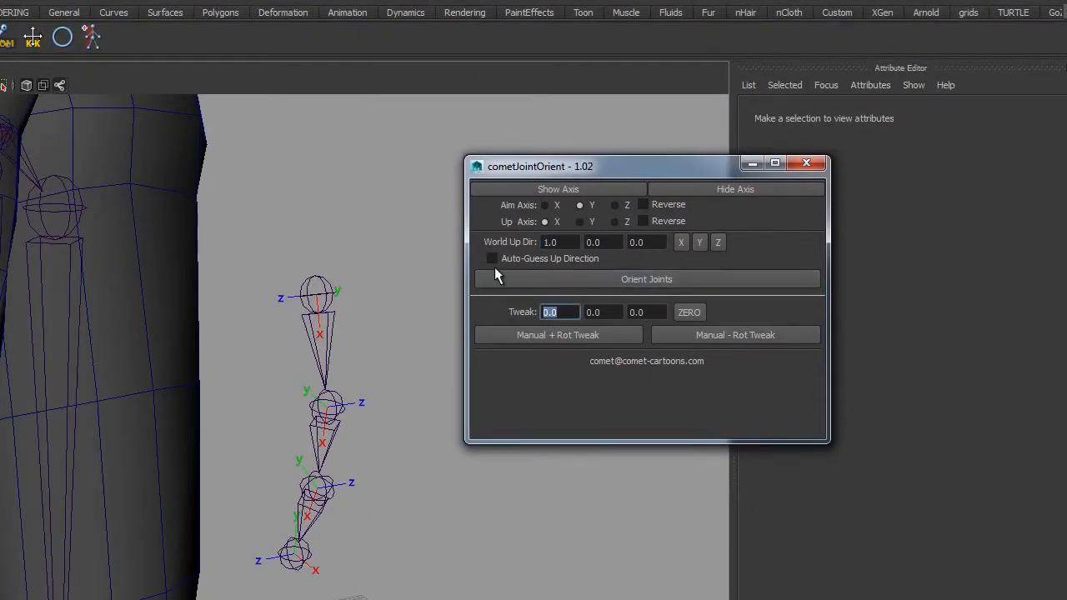
{"action": "type", "text": "90"}
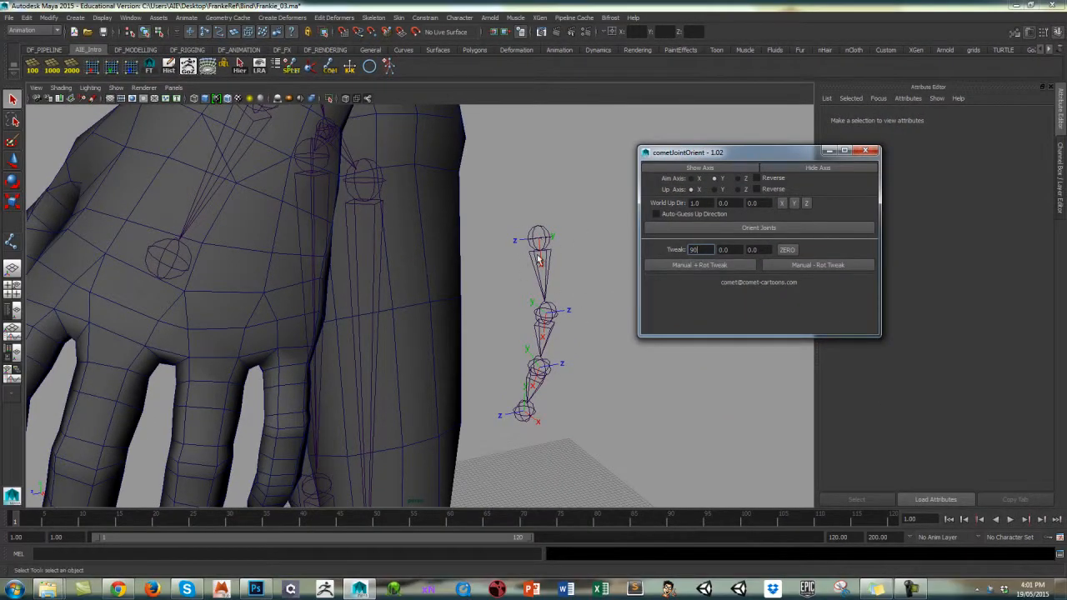
{"action": "left_click", "coordinate": [549, 326]}
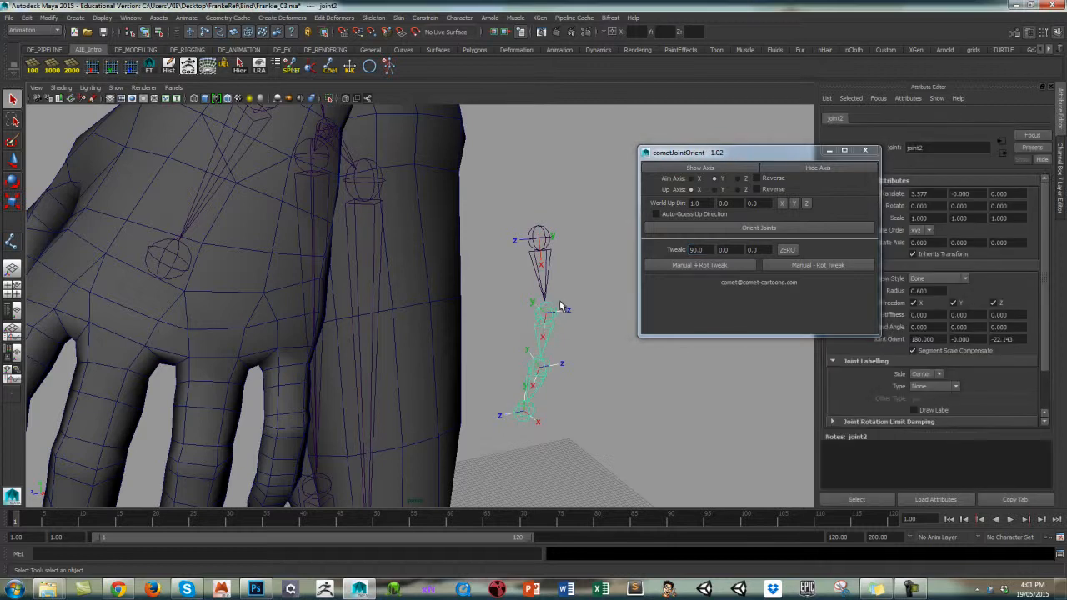
{"action": "left_click", "coordinate": [688, 265]}
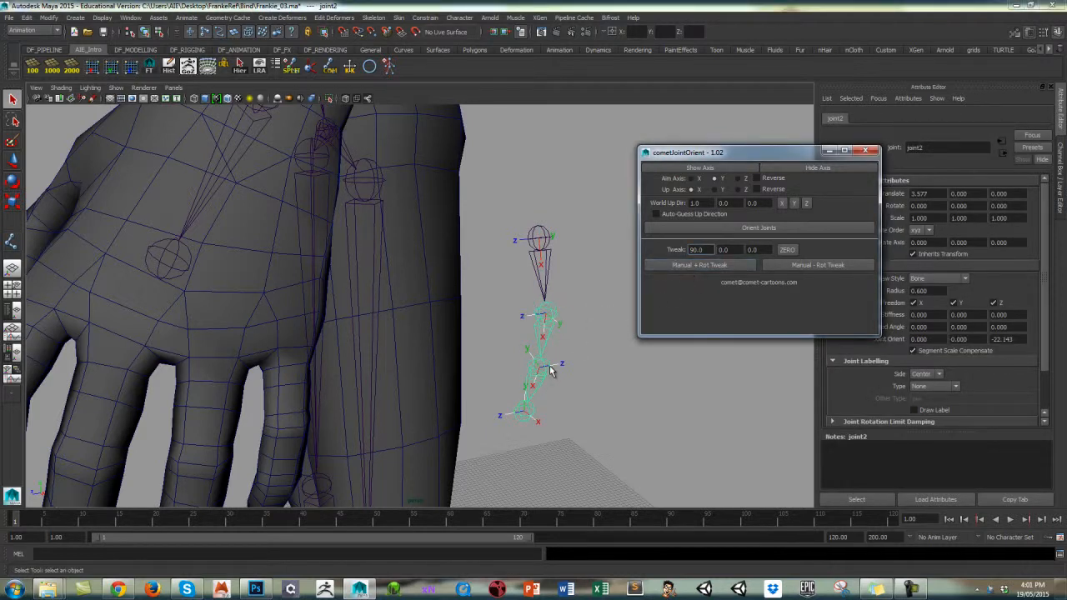
{"action": "left_click", "coordinate": [550, 369]}
{"action": "left_click", "coordinate": [721, 265]}
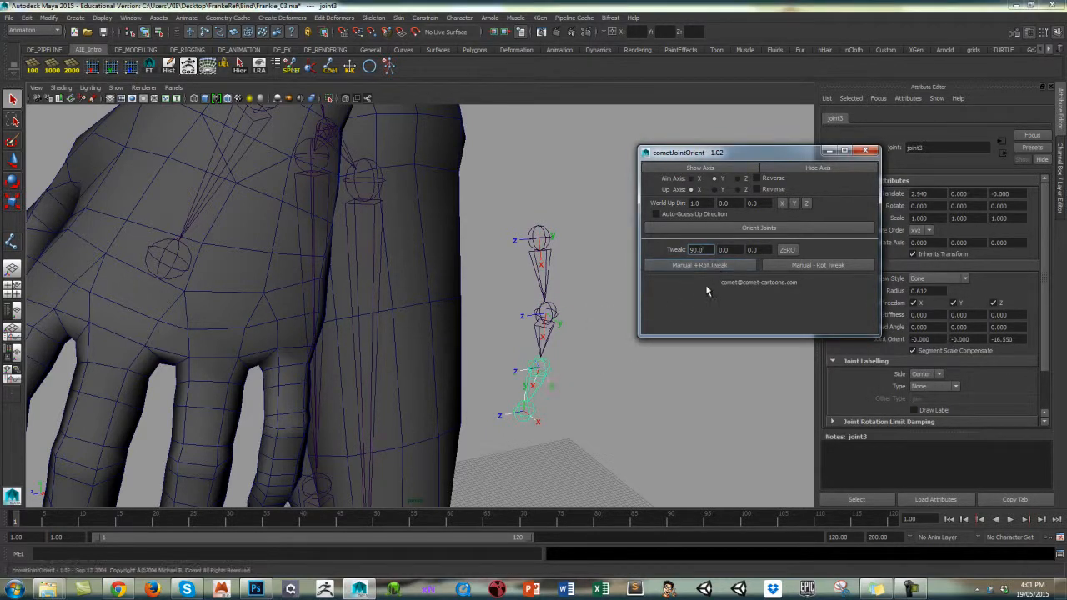
{"action": "left_click", "coordinate": [870, 152]}
Step: Set the fingertip joint's Joint Orient Z to 0 so its axes align with its parent joint
{"action": "mouse_move", "coordinate": [618, 329]}
{"action": "left_mouse_down", "text": "alt"}
{"action": "mouse_move", "coordinate": [607, 318]}
{"action": "mouse_move", "coordinate": [623, 320]}
{"action": "left_mouse_up", "text": "alt"}
{"action": "left_click", "coordinate": [624, 321]}
{"action": "left_click", "coordinate": [535, 347]}
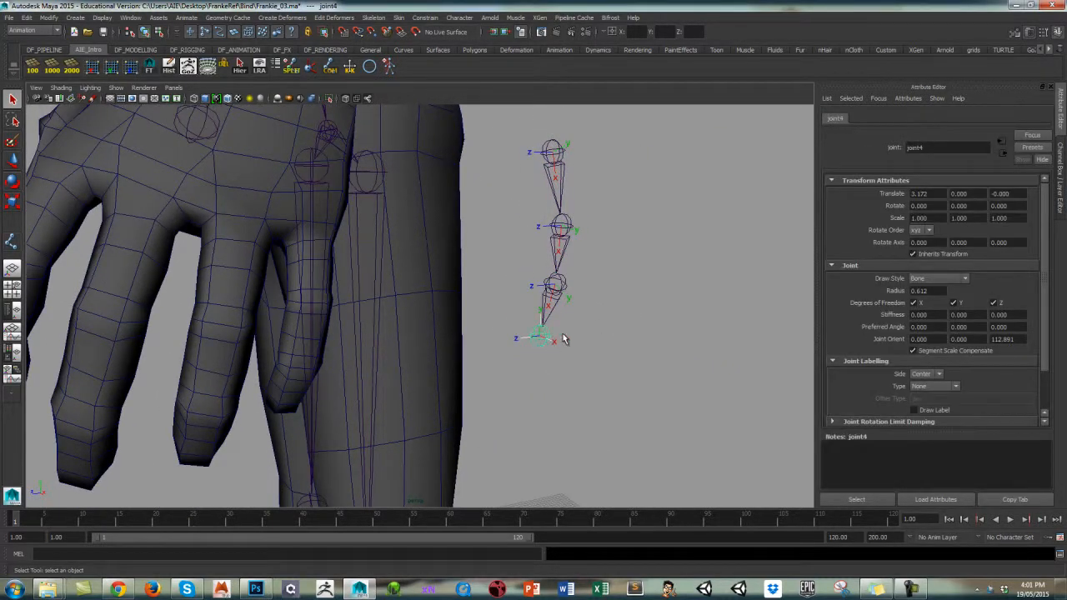
{"action": "left_click_drag", "start_coordinate": [1016, 343], "coordinate": [970, 352]}
{"action": "type", "text": "0"}
{"action": "key", "text": "Return"}
{"action": "left_click", "coordinate": [611, 324]}
{"action": "mouse_move", "coordinate": [615, 307]}
{"action": "left_mouse_down", "text": "alt"}
{"action": "mouse_move", "coordinate": [587, 310]}
{"action": "mouse_move", "coordinate": [606, 324]}
{"action": "left_mouse_up", "text": "alt"}
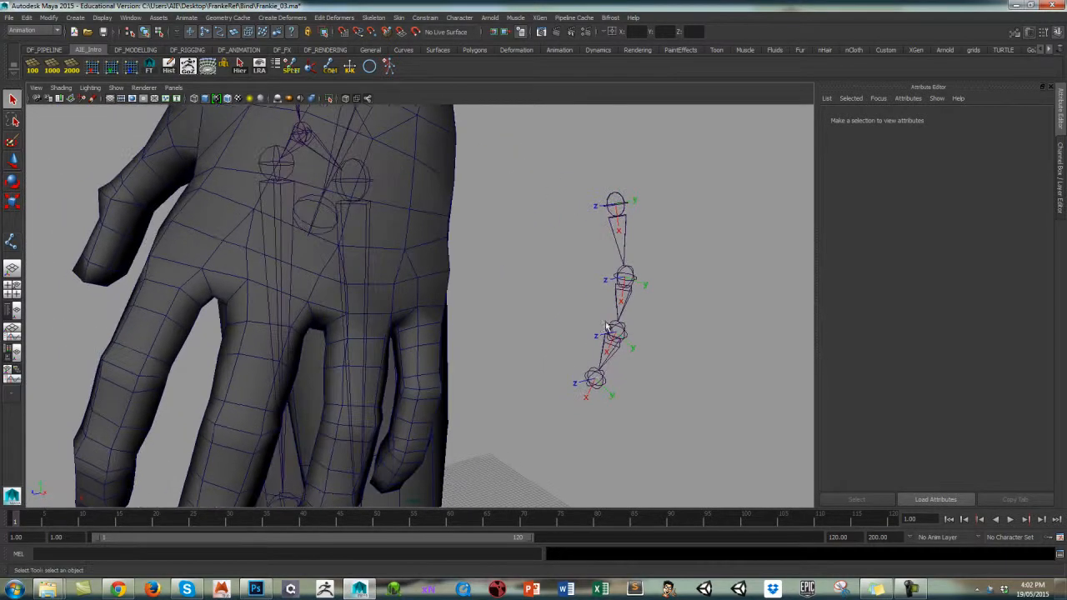
Step: Check the axis directions of each finger joint in turn, from the fingertip up to the root joint
{"action": "left_click", "coordinate": [597, 378]}
{"action": "left_click_drag", "start_coordinate": [689, 337], "coordinate": [678, 328], "text": "alt"}
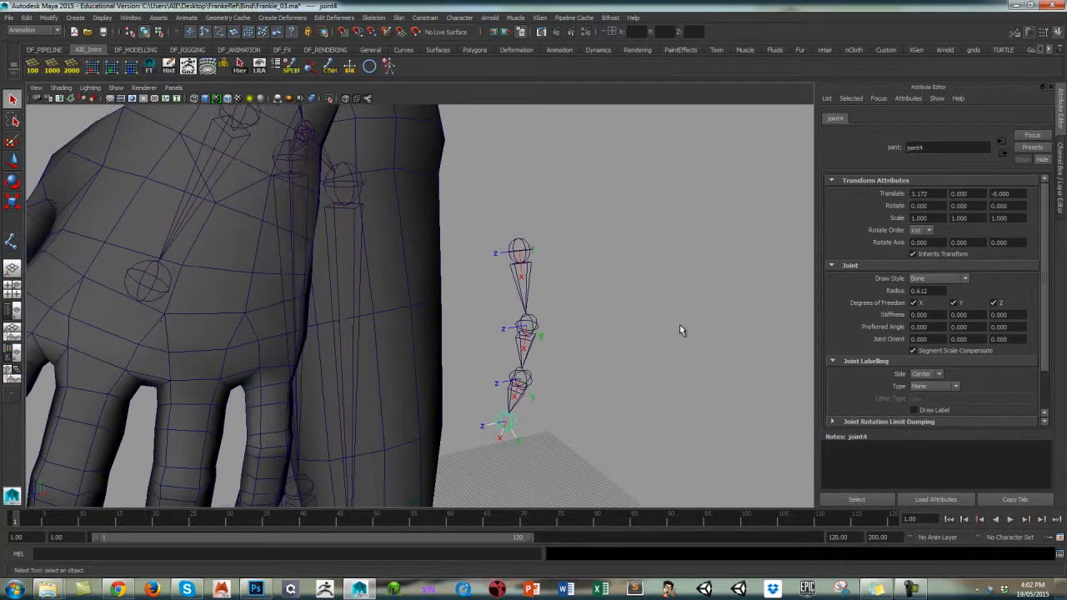
{"action": "left_click", "coordinate": [678, 328]}
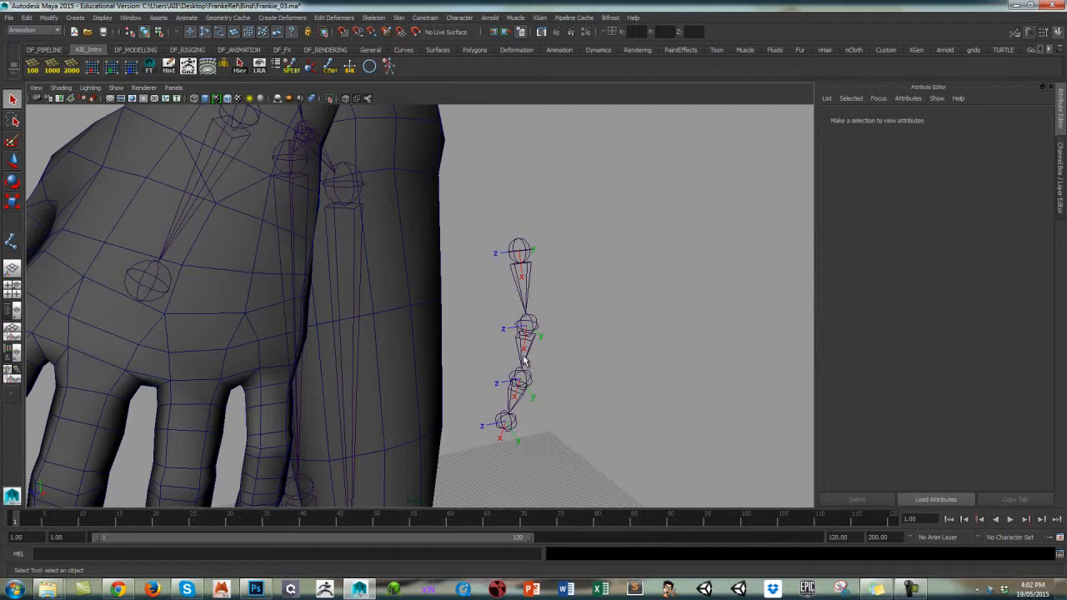
{"action": "left_click", "coordinate": [531, 385]}
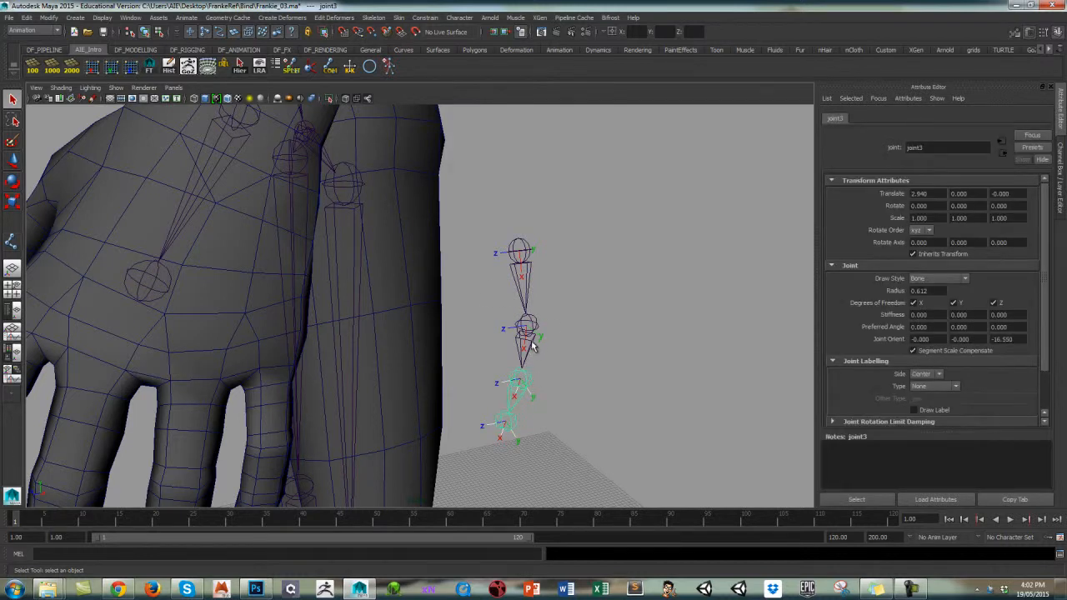
{"action": "left_click", "coordinate": [534, 347]}
{"action": "left_click", "coordinate": [527, 286]}
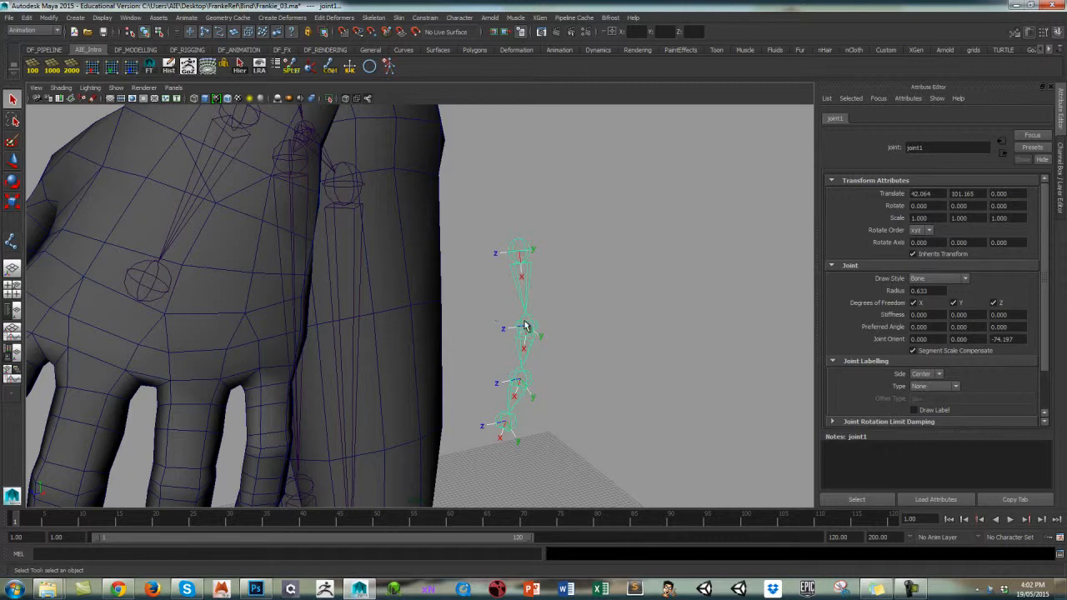
Step: Try rotating the whole finger chain from its root joint about the Z axis, and undo the rotation
{"action": "key", "text": "e"}
{"action": "left_click_drag", "start_coordinate": [579, 279], "coordinate": [674, 284]}
{"action": "left_click_drag", "start_coordinate": [692, 241], "coordinate": [615, 252], "text": "alt"}
{"action": "key", "text": "ctrl+z"}
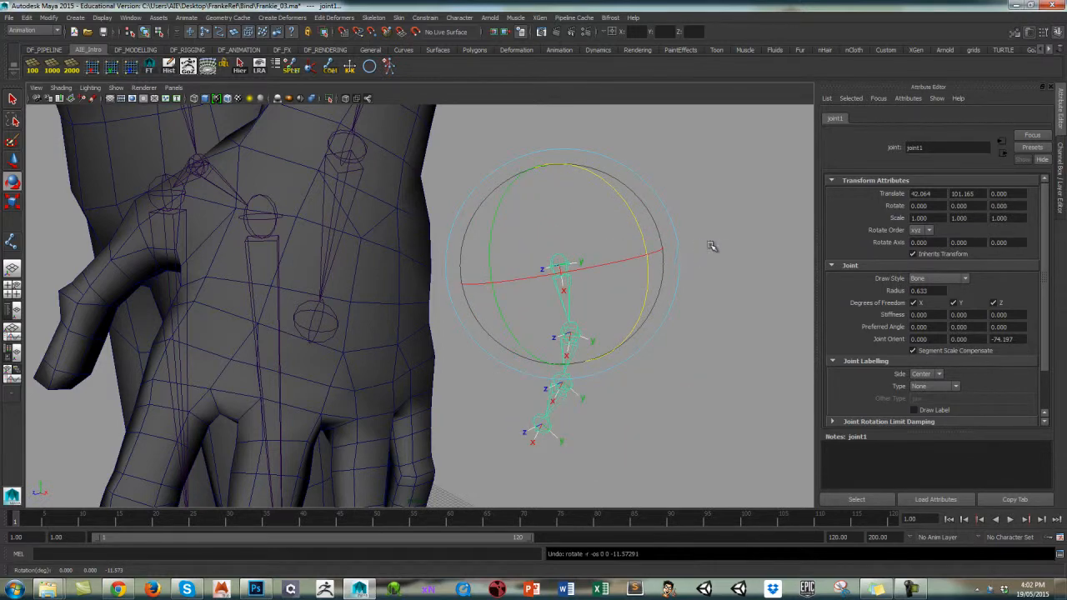
{"action": "left_click", "coordinate": [695, 267]}
{"action": "left_click_drag", "start_coordinate": [696, 267], "coordinate": [576, 279], "text": "alt"}
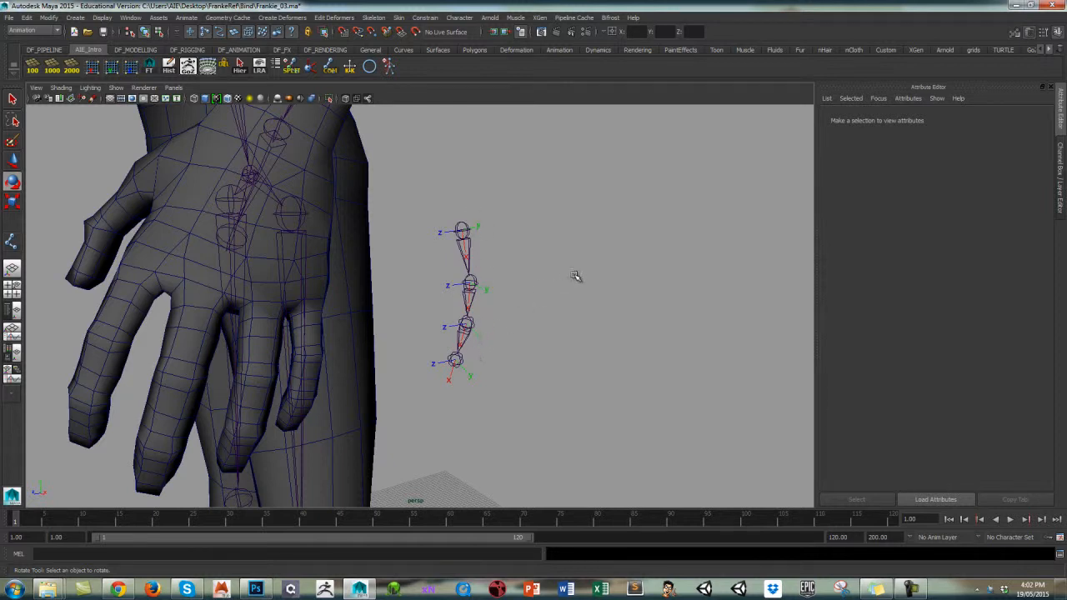
Step: Turn off the local rotation axis display for the whole finger joint hierarchy
{"action": "left_click", "coordinate": [465, 249]}
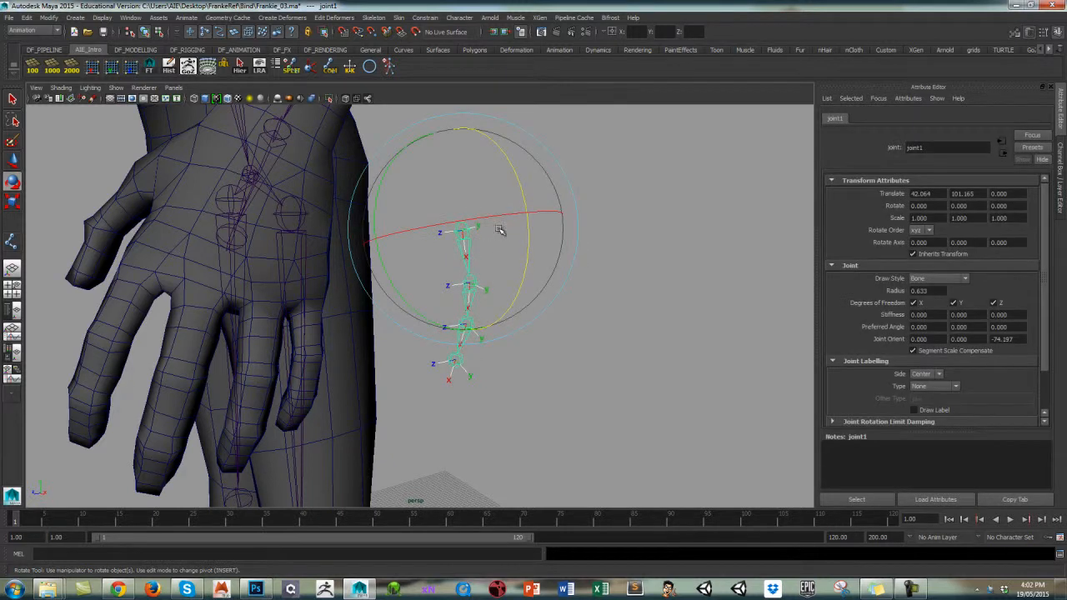
{"action": "left_click", "coordinate": [241, 71]}
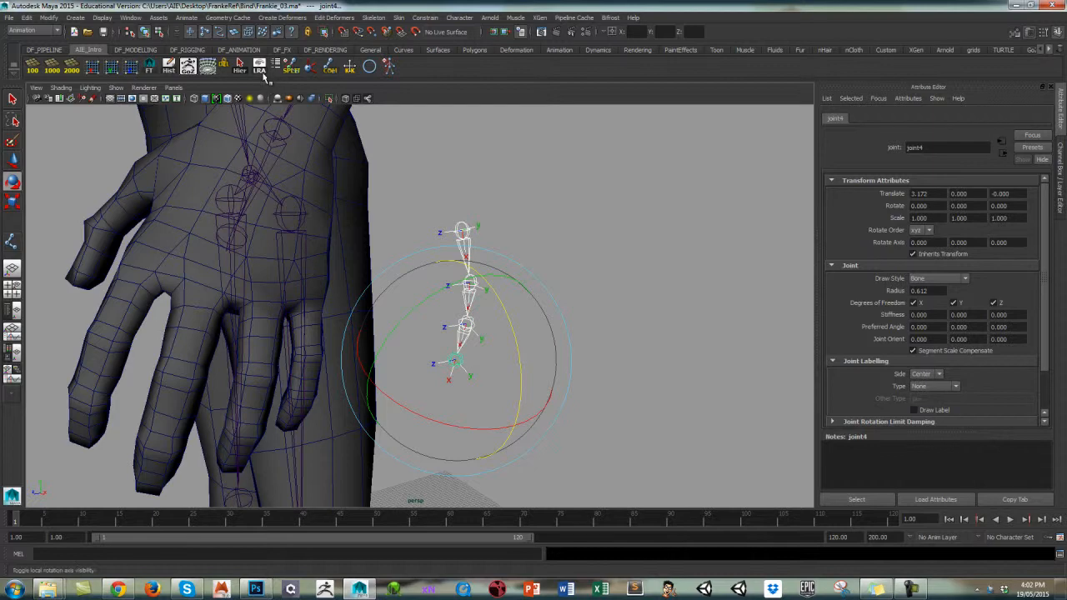
{"action": "left_click", "coordinate": [262, 71]}
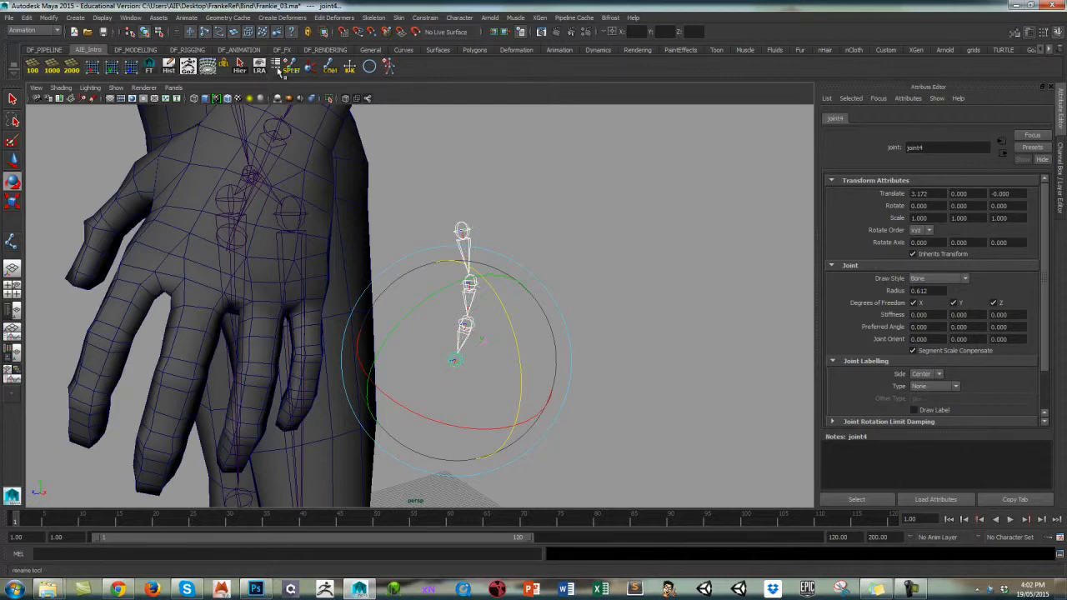
{"action": "left_click", "coordinate": [589, 236]}
Step: Move the finger chain by its root joint to the index finger's knuckle, at about X 42.24, Y 100.82, Z 21.22
{"action": "left_click", "coordinate": [470, 250]}
{"action": "left_click_drag", "start_coordinate": [476, 249], "coordinate": [542, 262], "text": "alt"}
{"action": "right_click_drag", "start_coordinate": [542, 262], "coordinate": [479, 288], "text": "alt"}
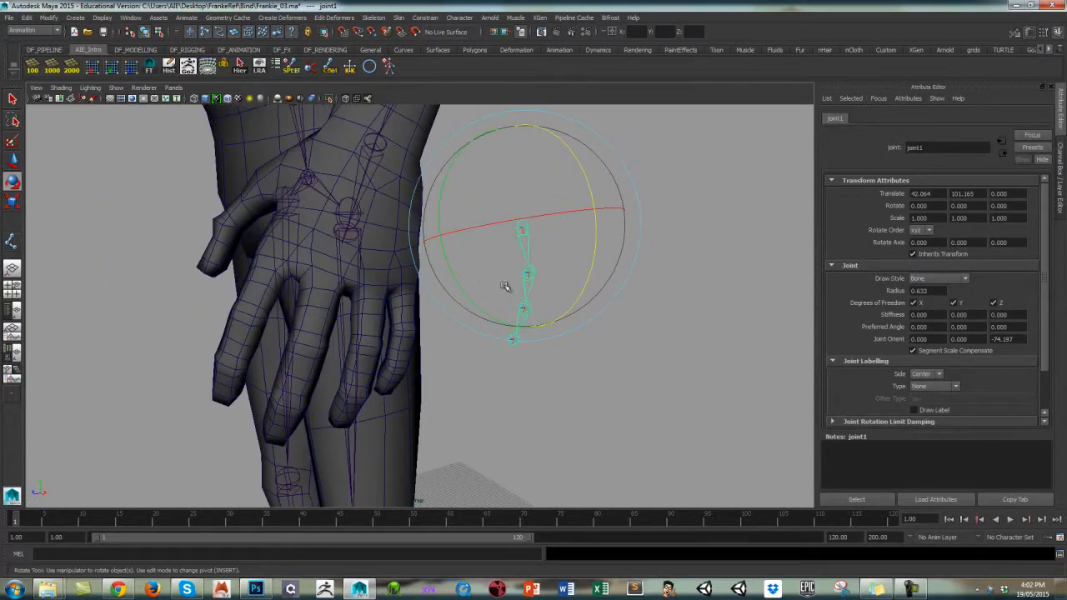
{"action": "key", "text": "w"}
{"action": "left_click_drag", "start_coordinate": [604, 267], "coordinate": [527, 264], "text": "alt"}
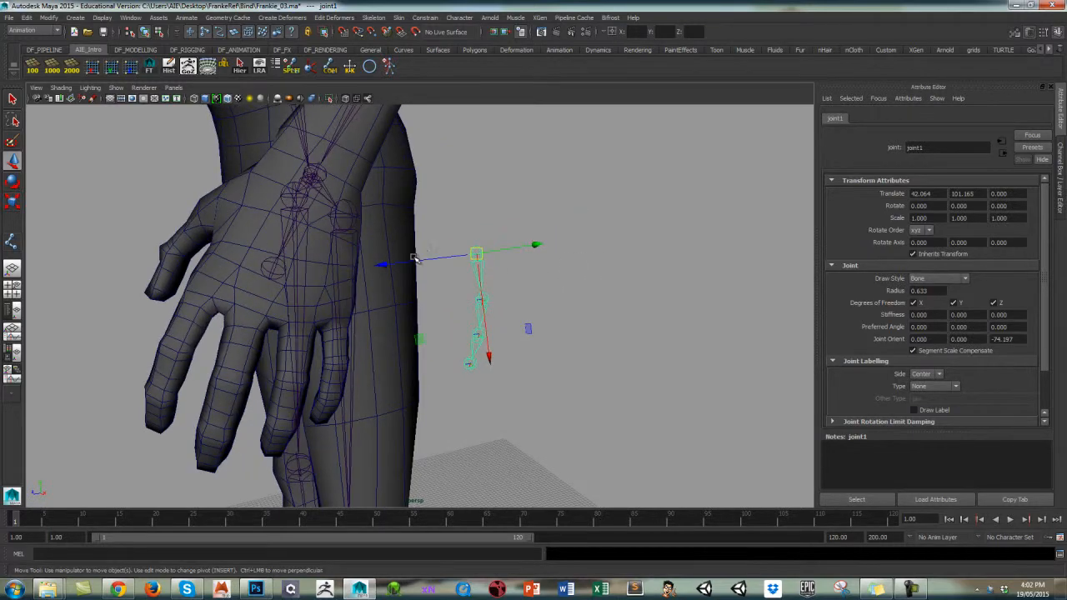
{"action": "left_click_drag", "start_coordinate": [416, 259], "coordinate": [154, 303]}
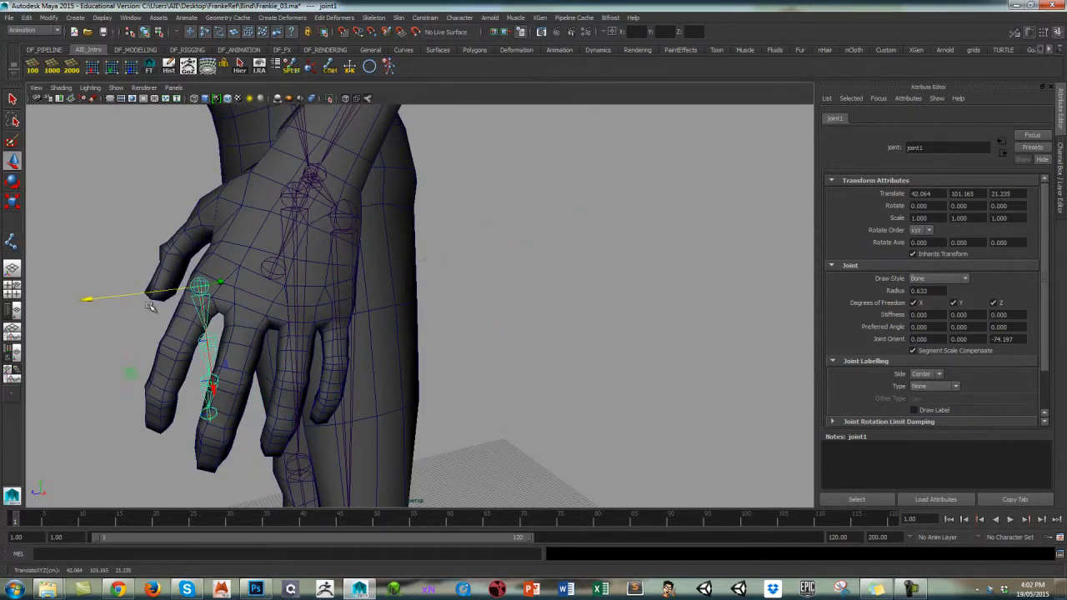
{"action": "right_click_drag", "start_coordinate": [501, 269], "coordinate": [573, 272], "text": "alt"}
{"action": "left_click_drag", "start_coordinate": [575, 272], "coordinate": [658, 243], "text": "alt"}
{"action": "left_click_drag", "start_coordinate": [525, 281], "coordinate": [299, 294], "text": "alt"}
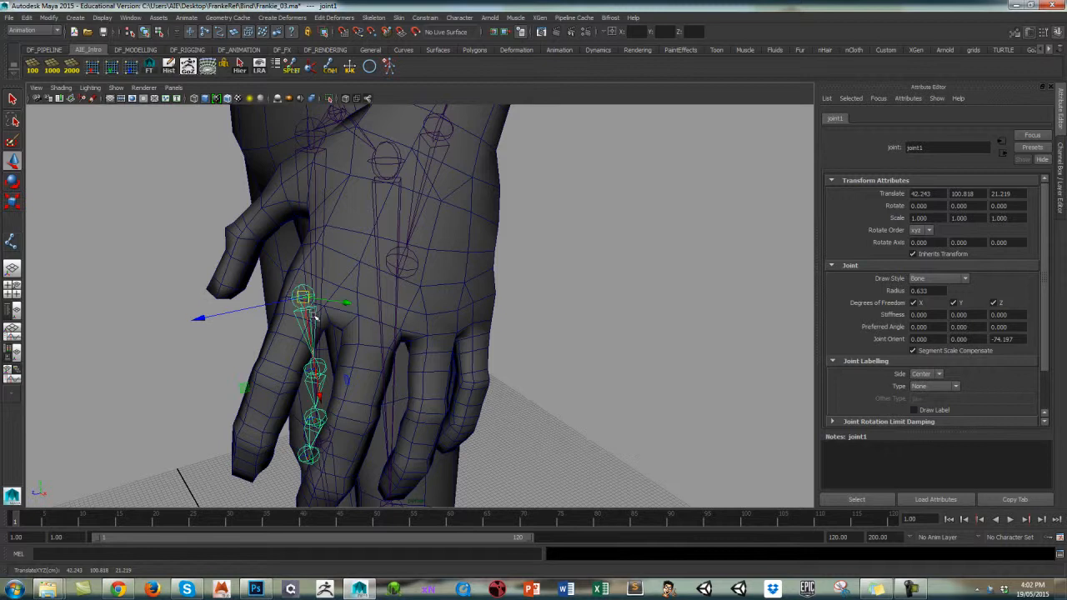
Step: Rotate the root joint to about X 32.7, Y -32.1, Z -5.7 so the chain runs down the index finger
{"action": "key", "text": "e"}
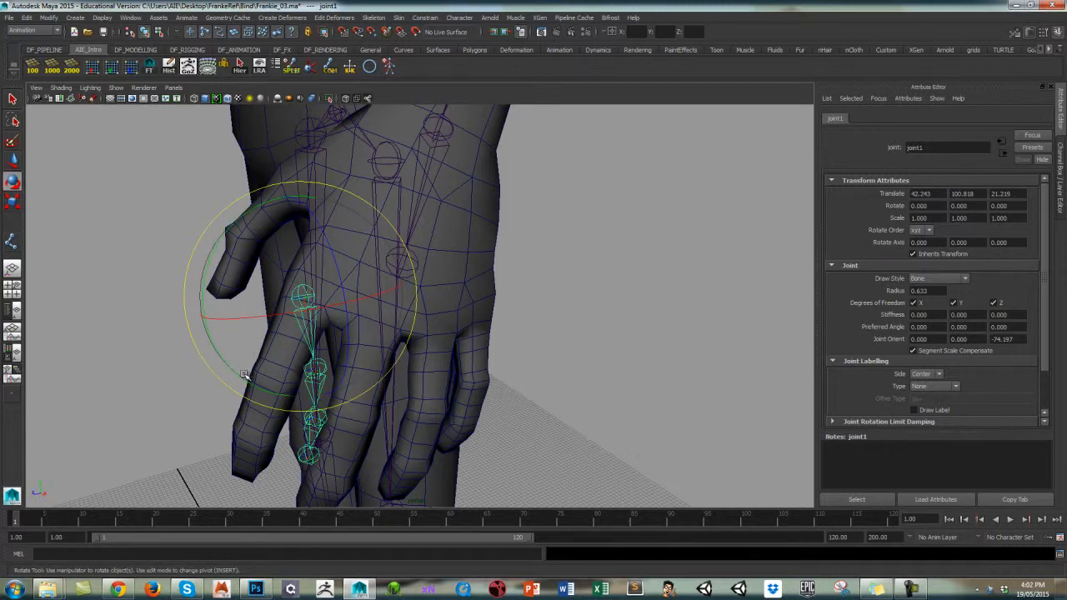
{"action": "left_click_drag", "start_coordinate": [245, 376], "coordinate": [200, 367]}
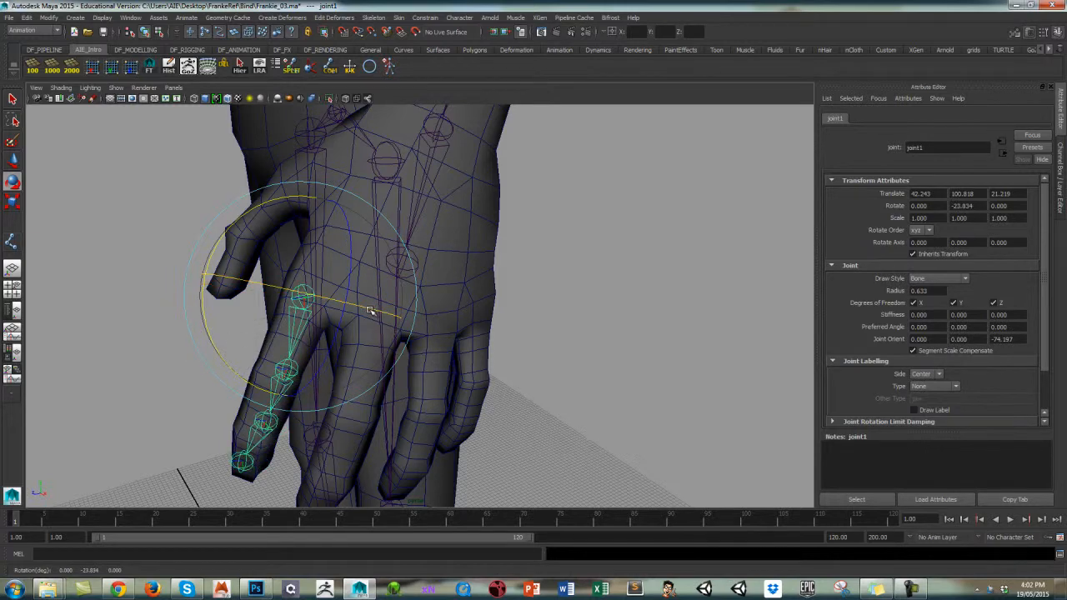
{"action": "left_click_drag", "start_coordinate": [371, 311], "coordinate": [304, 310]}
{"action": "left_click_drag", "start_coordinate": [315, 313], "coordinate": [406, 289]}
{"action": "mouse_move", "coordinate": [477, 357]}
{"action": "left_mouse_down", "text": "alt"}
{"action": "mouse_move", "coordinate": [516, 317]}
{"action": "mouse_move", "coordinate": [509, 293]}
{"action": "mouse_move", "coordinate": [486, 346]}
{"action": "left_mouse_up", "text": "alt"}
{"action": "left_click_drag", "start_coordinate": [488, 299], "coordinate": [499, 299], "text": "alt"}
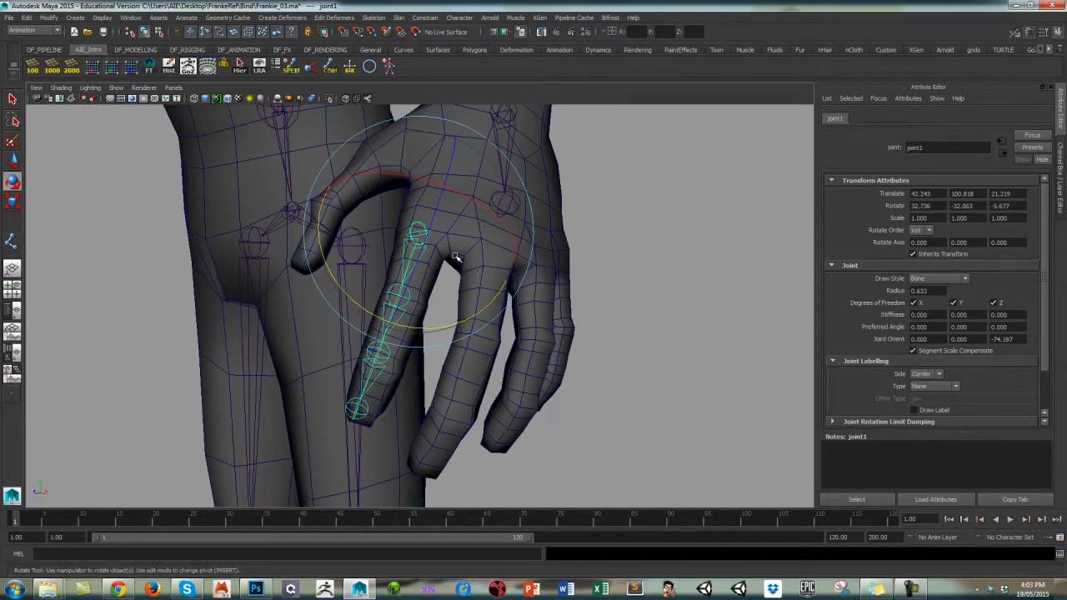
Step: Shift the root joint sideways to centre the chain in the index finger, and adjust its X rotation to about 34 degrees
{"action": "key", "text": "w"}
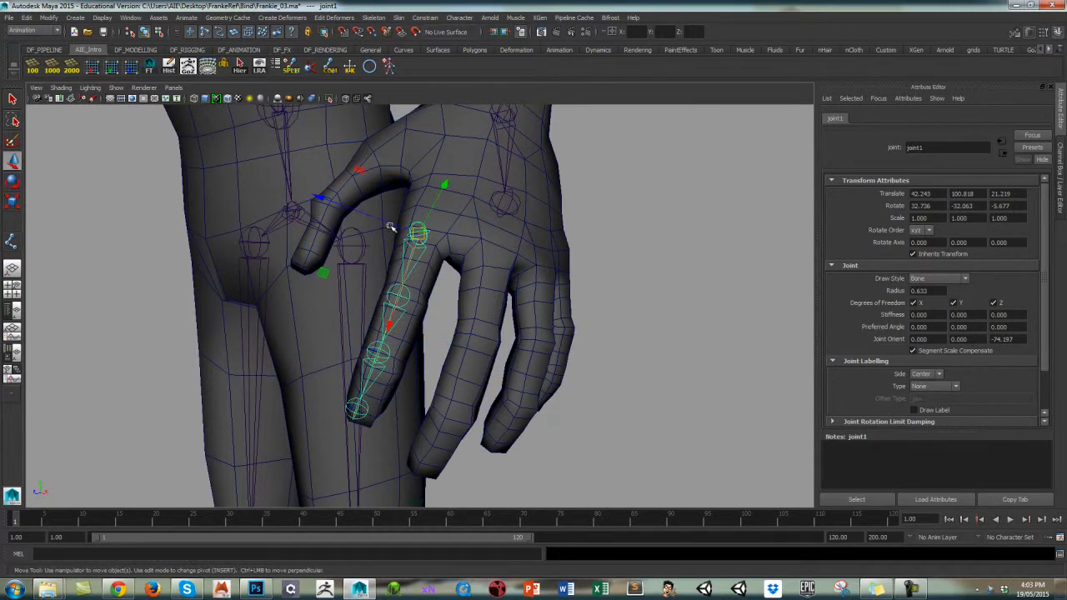
{"action": "left_click", "coordinate": [389, 230]}
{"action": "left_click", "coordinate": [417, 234]}
{"action": "left_click_drag", "start_coordinate": [389, 225], "coordinate": [484, 288]}
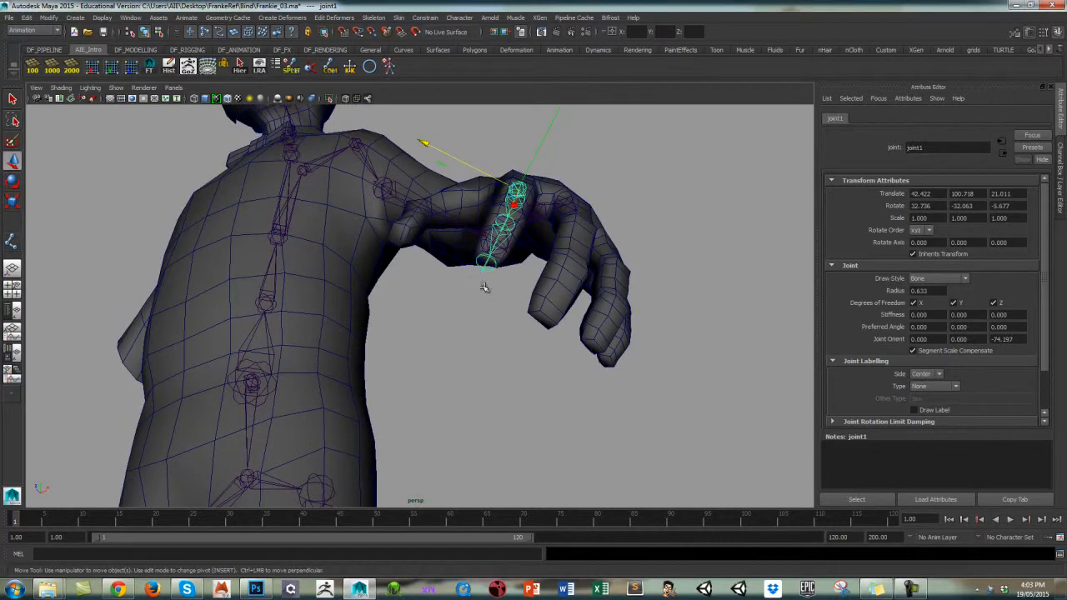
{"action": "key", "text": "e"}
{"action": "left_click_drag", "start_coordinate": [575, 221], "coordinate": [606, 147], "text": "alt"}
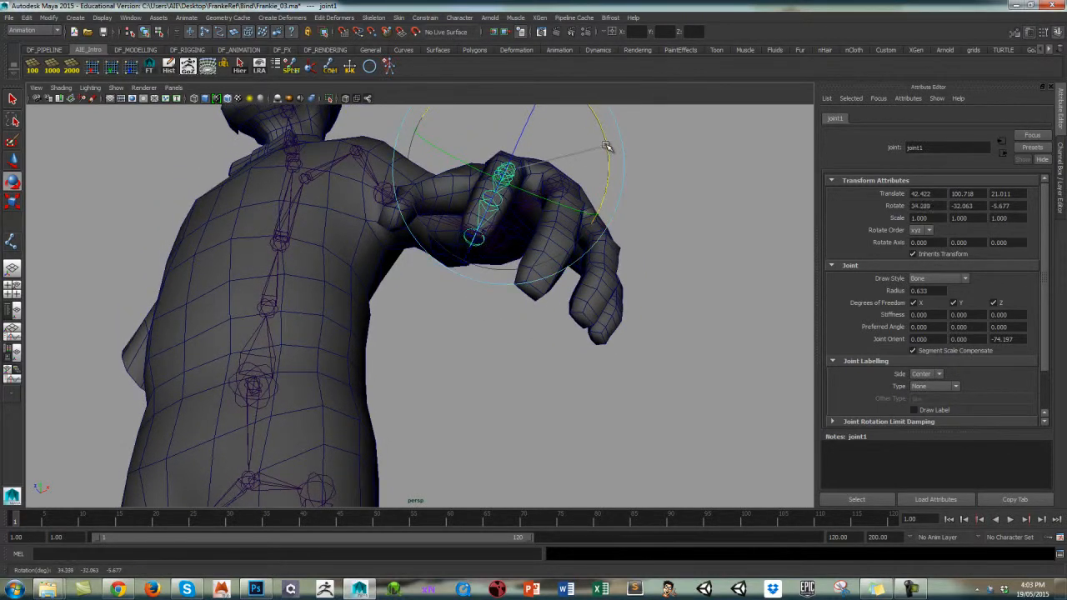
Step: Fine-tune the root joint's position inside the knuckle to about X 42.38, Y 101.11, Z 20.95
{"action": "key", "text": "w"}
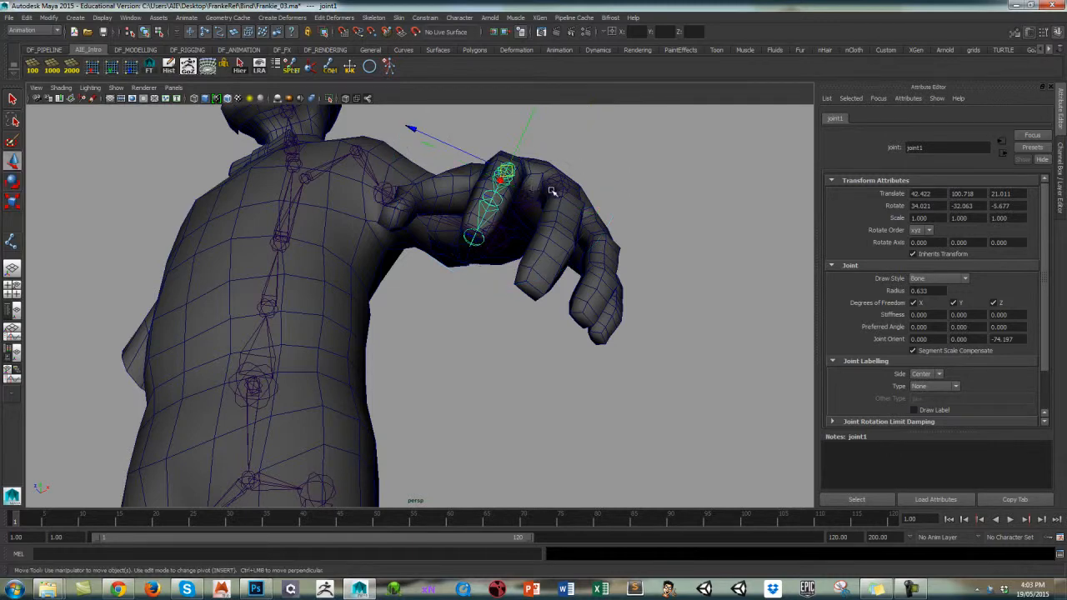
{"action": "left_click_drag", "start_coordinate": [472, 164], "coordinate": [478, 167]}
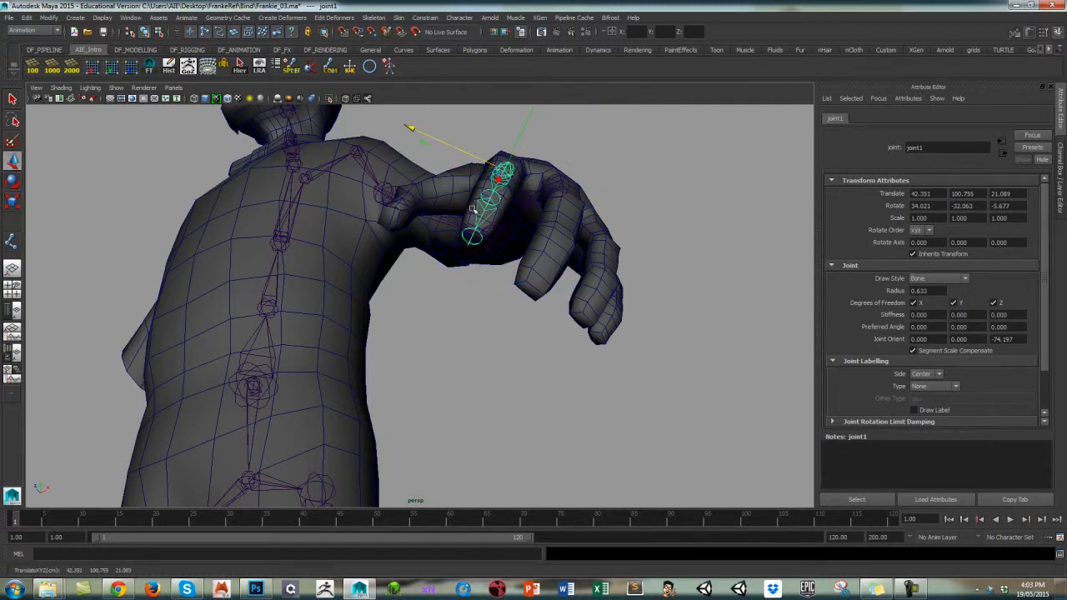
{"action": "left_click_drag", "start_coordinate": [461, 269], "coordinate": [515, 233], "text": "alt"}
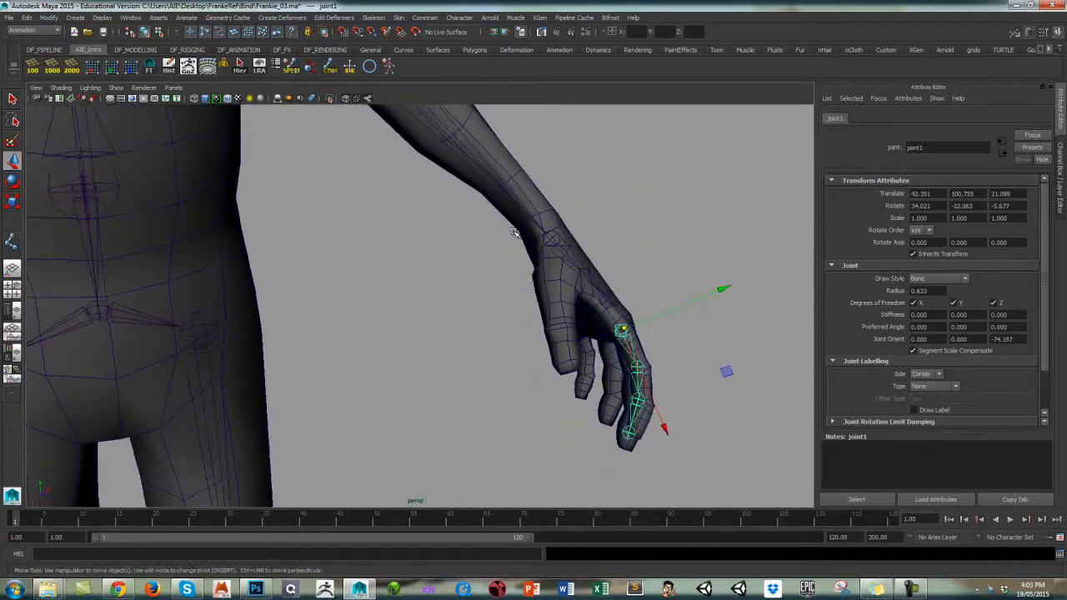
{"action": "left_click_drag", "start_coordinate": [664, 428], "coordinate": [664, 407]}
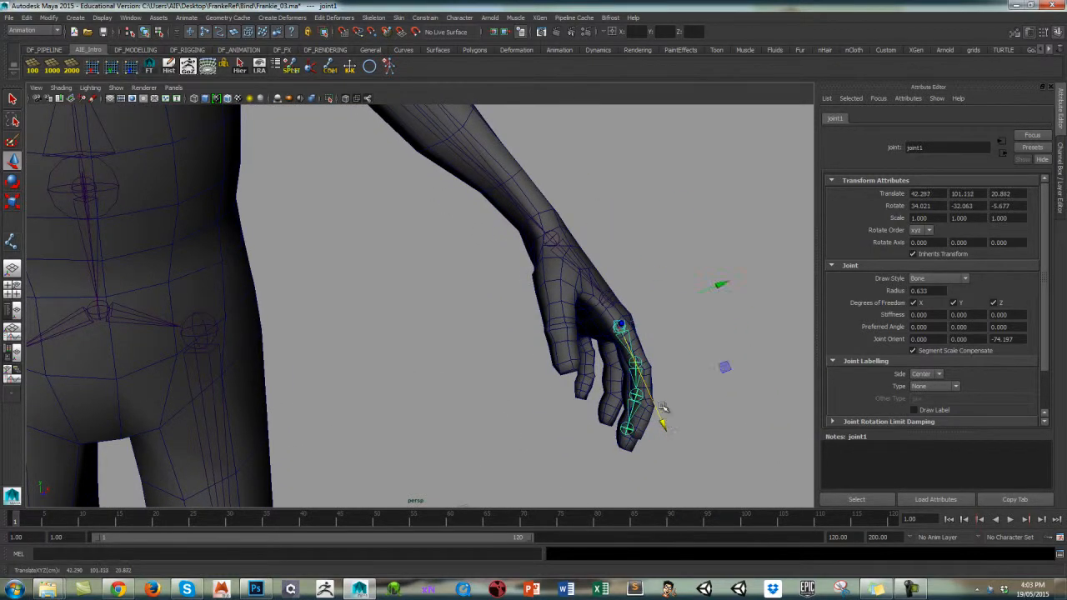
{"action": "left_click_drag", "start_coordinate": [679, 305], "coordinate": [636, 307]}
{"action": "scroll", "coordinate": [715, 326], "scroll_direction": "up", "scroll_amount": 2}
{"action": "left_click", "coordinate": [636, 307]}
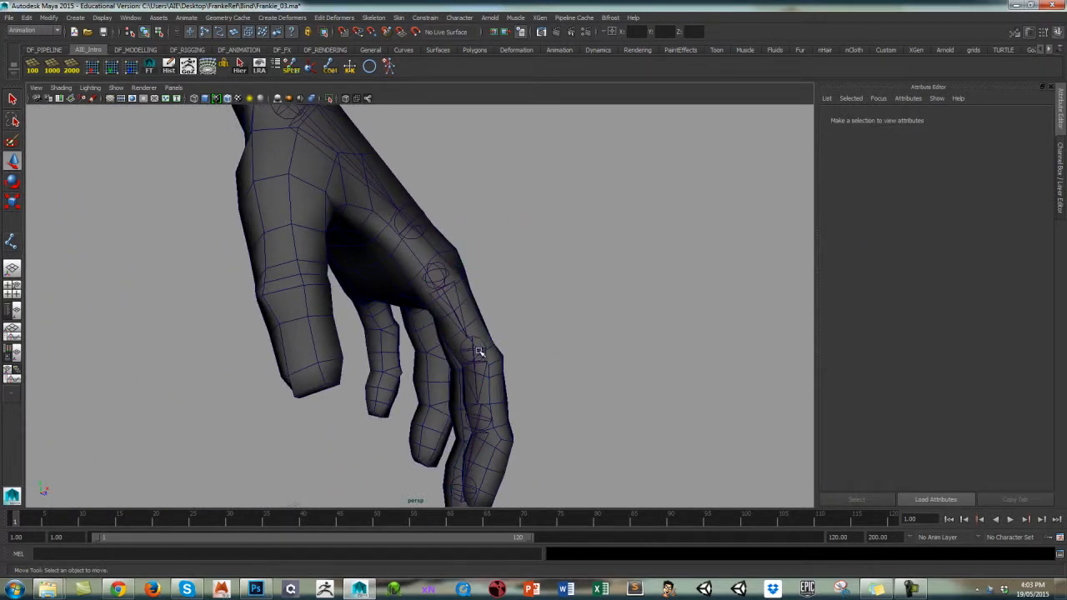
Step: Slide the second finger joint along its Translate X to about 4.44 so it sits at the finger's middle knuckle
{"action": "left_click", "coordinate": [477, 350]}
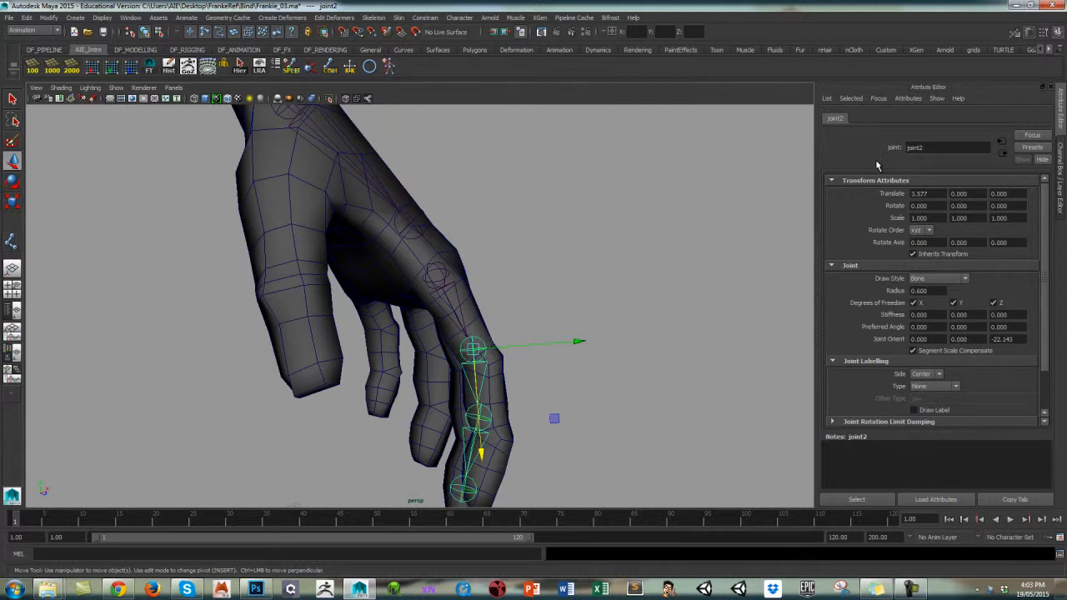
{"action": "key", "text": "ctrl+a"}
{"action": "left_click", "coordinate": [997, 131]}
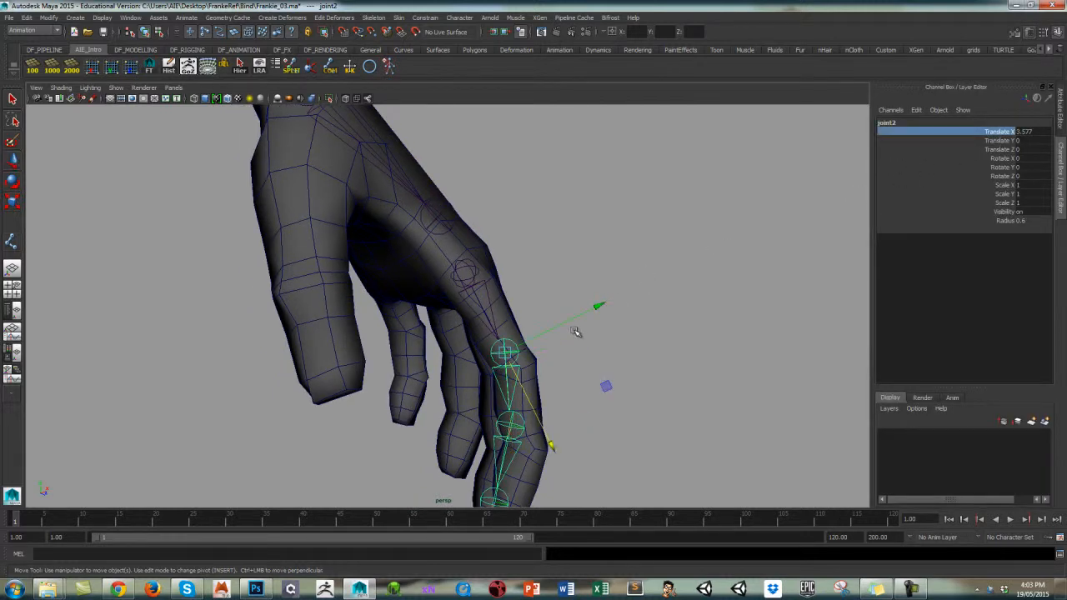
{"action": "middle_click_drag", "start_coordinate": [576, 331], "coordinate": [615, 331]}
{"action": "key", "text": "w"}
{"action": "left_click", "coordinate": [637, 264]}
Step: Rotate the root joint to about X 32.8, Y -33.4, Z -3.3, and rotate the second joint about Z to follow the finger
{"action": "left_click", "coordinate": [497, 298]}
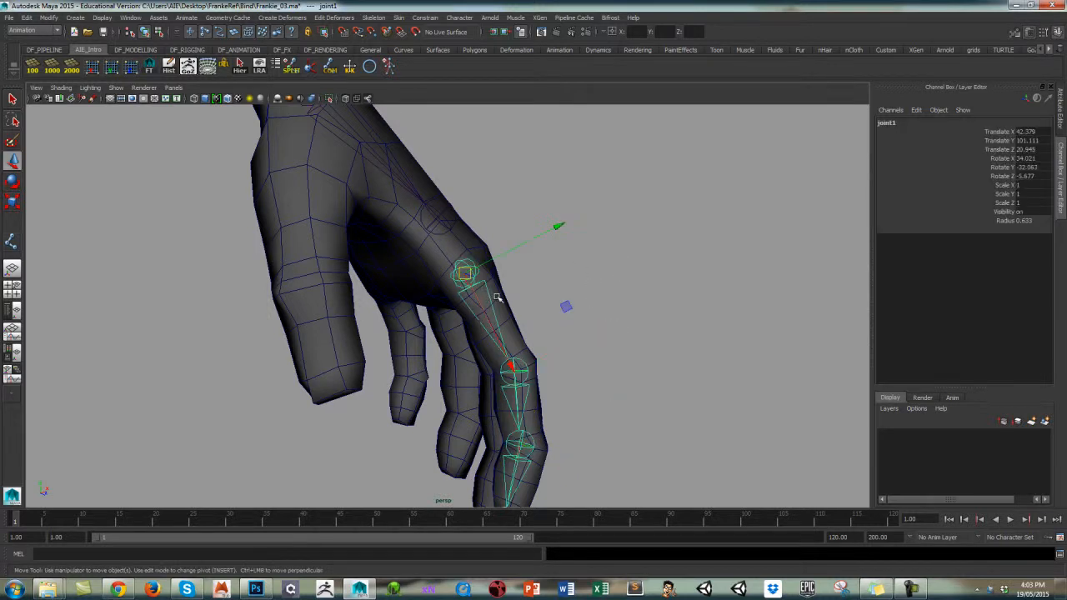
{"action": "key", "text": "e"}
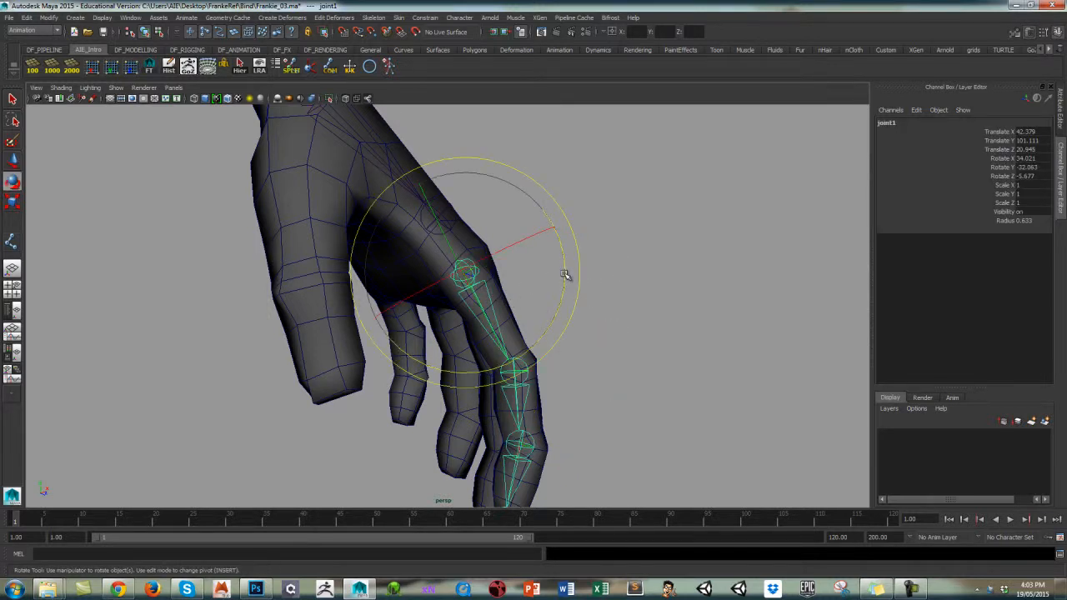
{"action": "left_click_drag", "start_coordinate": [567, 276], "coordinate": [568, 268]}
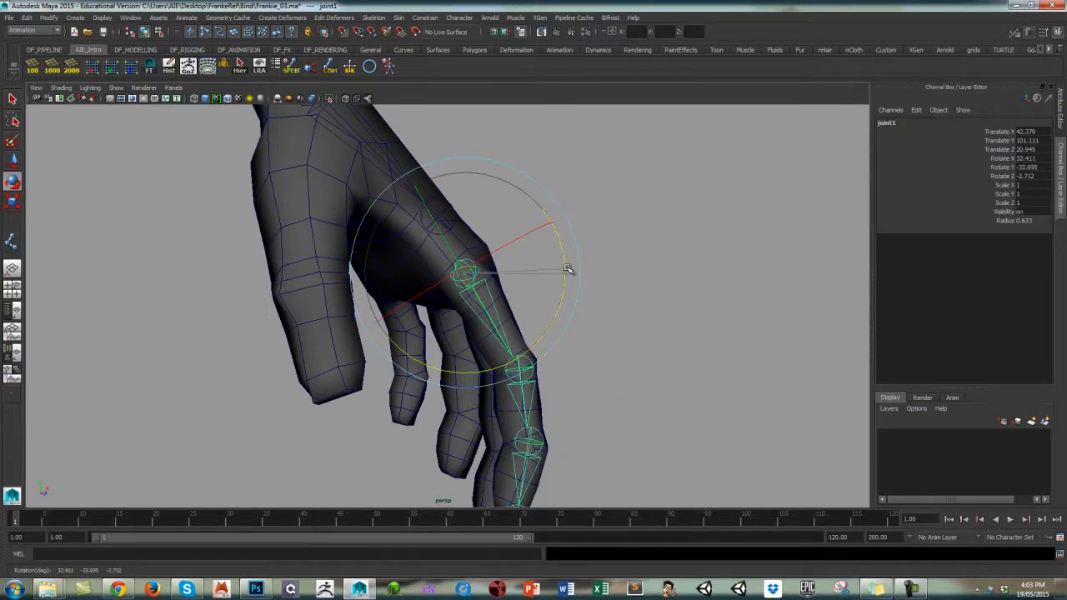
{"action": "left_click", "coordinate": [628, 257]}
{"action": "left_click", "coordinate": [537, 368]}
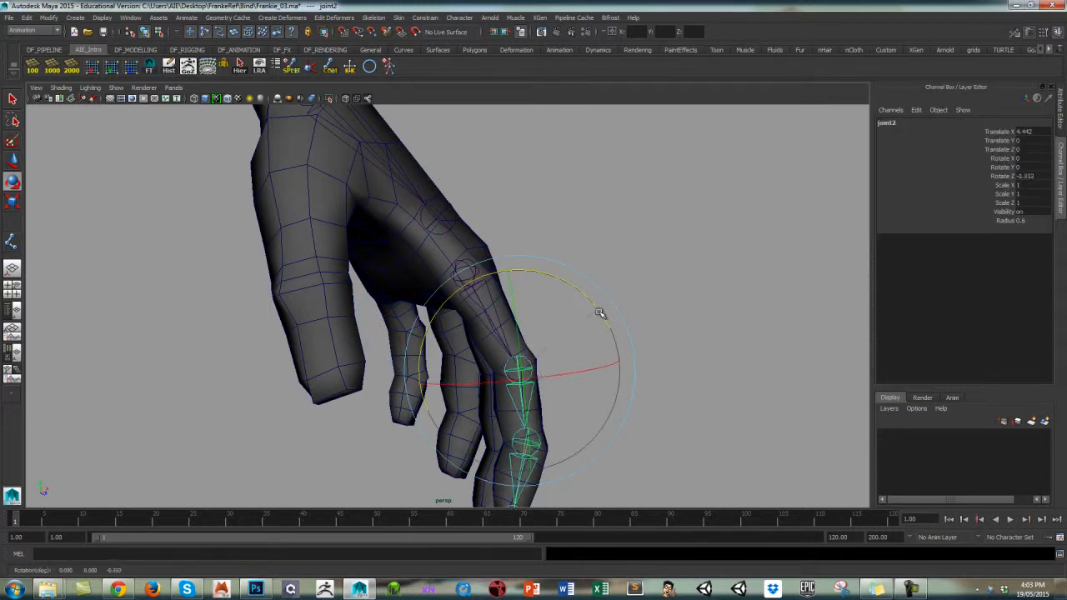
{"action": "left_click", "coordinate": [643, 326]}
Step: Slide the third finger joint along Translate X to about 3.2 at the last knuckle, and rotate it to follow the fingertip
{"action": "left_click", "coordinate": [536, 439]}
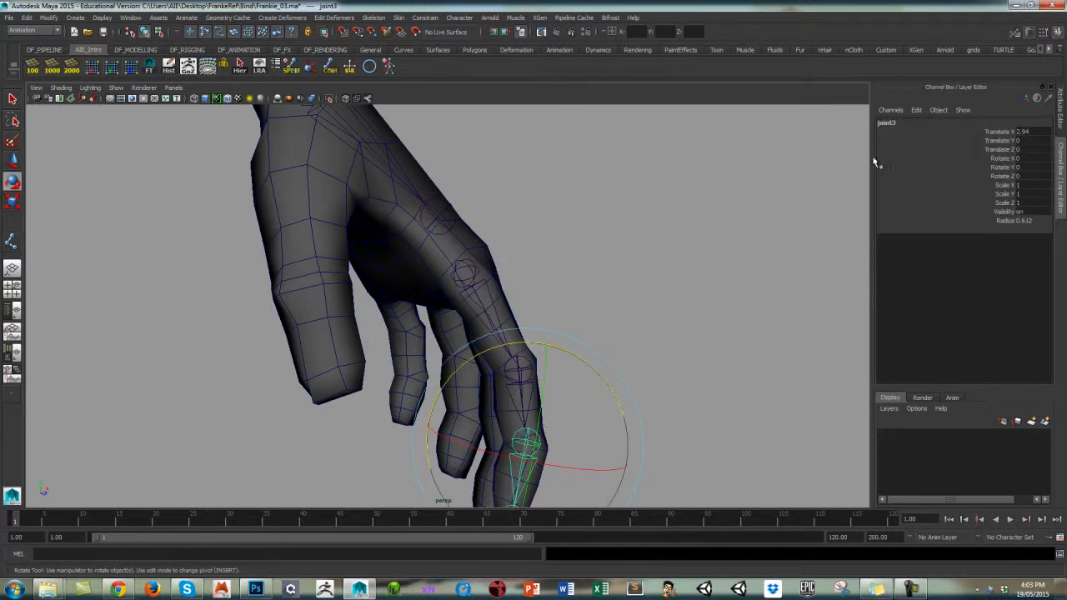
{"action": "left_click", "coordinate": [995, 134]}
{"action": "middle_click_drag", "start_coordinate": [636, 319], "coordinate": [614, 336]}
{"action": "left_click_drag", "start_coordinate": [614, 336], "coordinate": [637, 242], "text": "alt"}
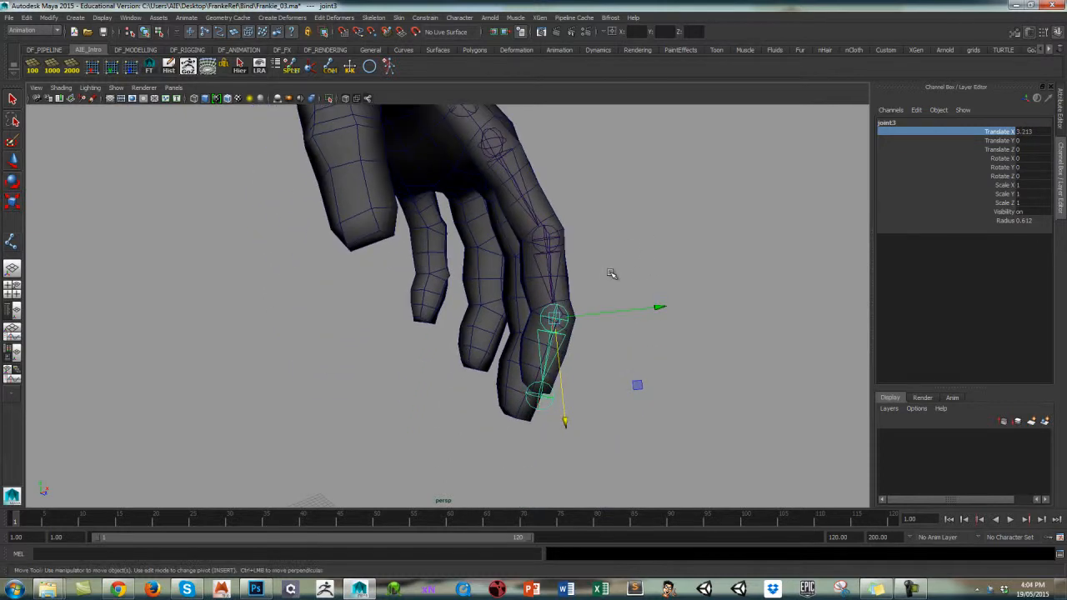
{"action": "key", "text": "e"}
{"action": "left_click_drag", "start_coordinate": [548, 232], "coordinate": [543, 222]}
{"action": "left_click", "coordinate": [686, 226]}
Step: Slide the fingertip joint along its Translate X to place it at the end of the index finger
{"action": "left_click", "coordinate": [545, 399]}
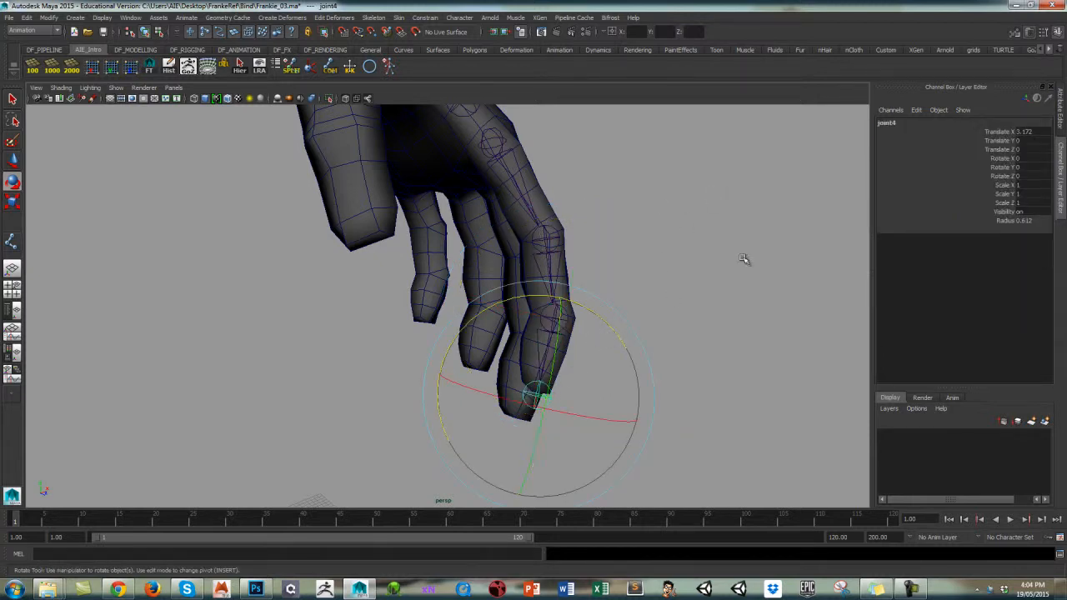
{"action": "left_click", "coordinate": [997, 132]}
{"action": "key", "text": "w"}
{"action": "middle_click_drag", "start_coordinate": [669, 279], "coordinate": [627, 292]}
{"action": "left_click_drag", "start_coordinate": [678, 258], "coordinate": [629, 262], "text": "alt"}
{"action": "left_click", "coordinate": [634, 252]}
{"action": "key", "text": "e"}
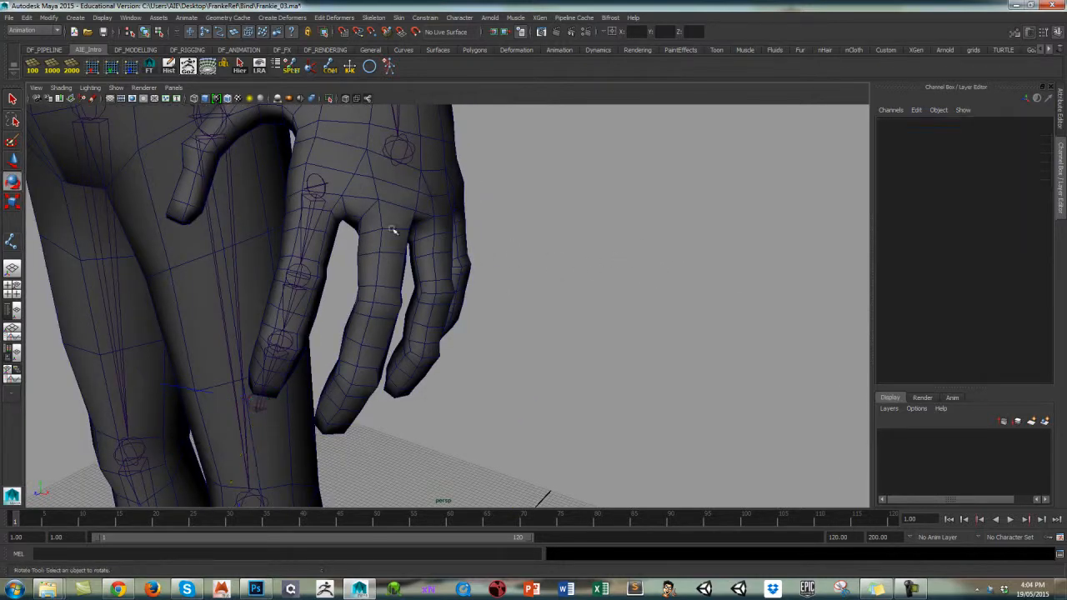
Step: Nudge the root joint along its Z axis to about X 42.43, Y 101.08, Z 20.89, centring the chain in the finger
{"action": "left_click", "coordinate": [318, 191]}
{"action": "middle_click_drag", "start_coordinate": [538, 243], "coordinate": [622, 241], "text": "alt"}
{"action": "left_click_drag", "start_coordinate": [652, 216], "coordinate": [615, 179], "text": "alt"}
{"action": "left_click", "coordinate": [380, 207]}
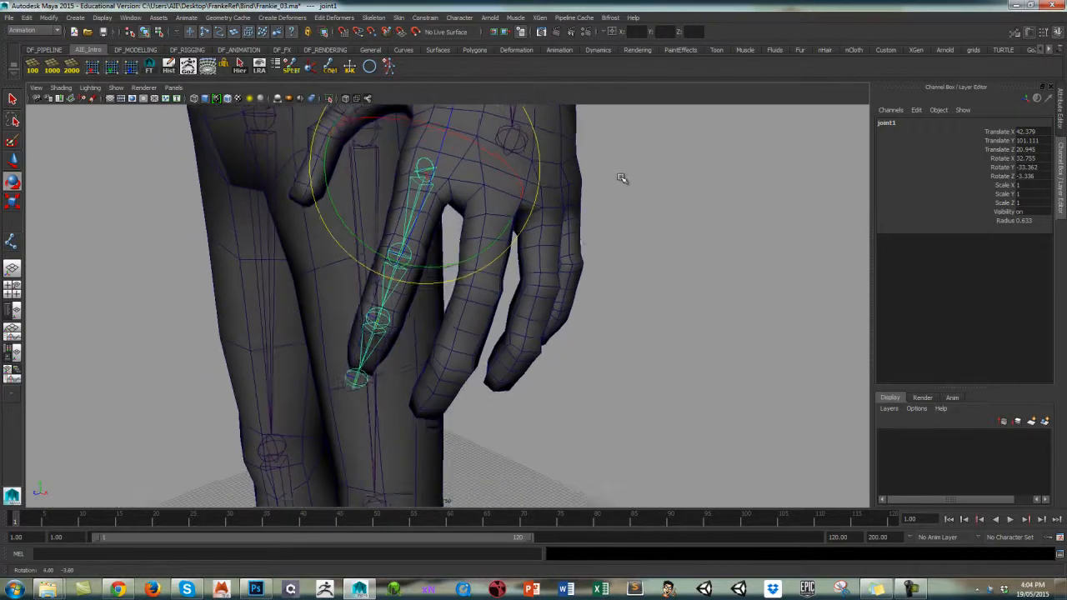
{"action": "key", "text": "w"}
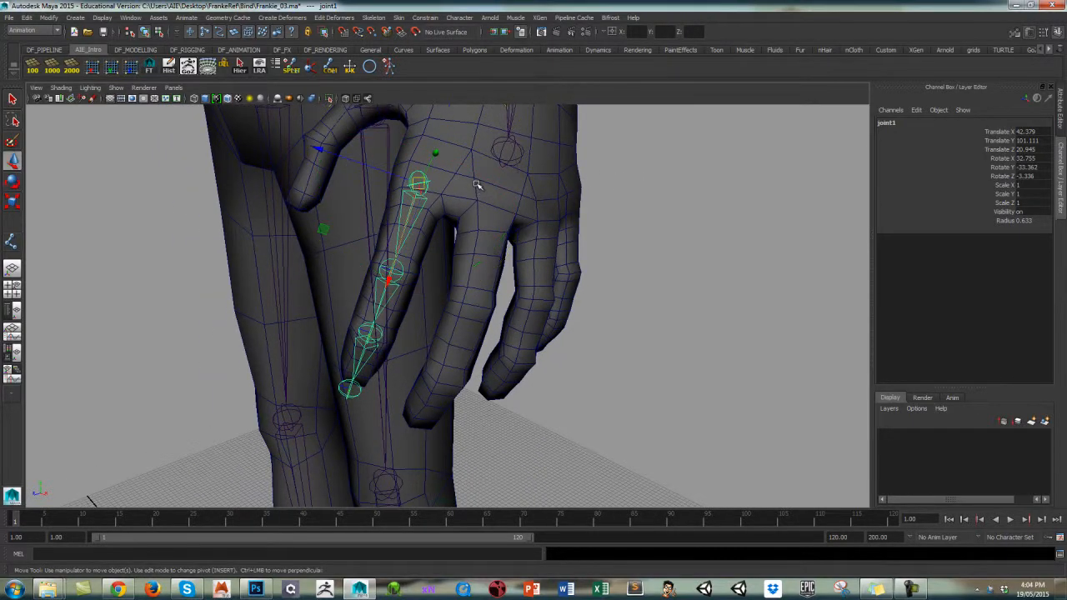
{"action": "left_click_drag", "start_coordinate": [382, 173], "coordinate": [400, 185]}
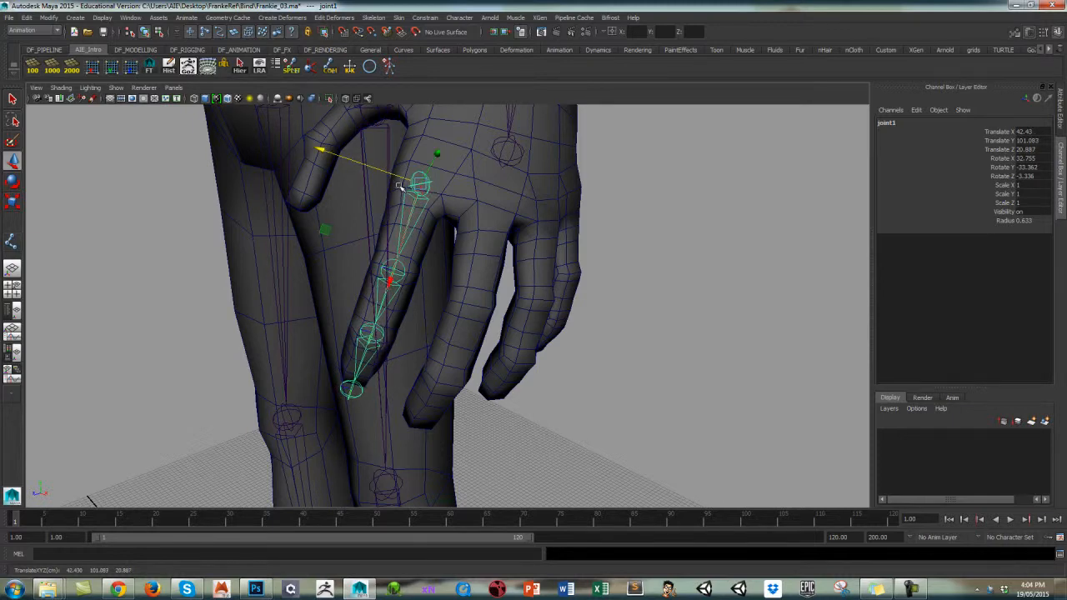
Step: Freeze the transformations of the finger joint chain from its root joint, zeroing the joint rotations
{"action": "left_click_drag", "start_coordinate": [488, 196], "coordinate": [562, 205], "text": "alt"}
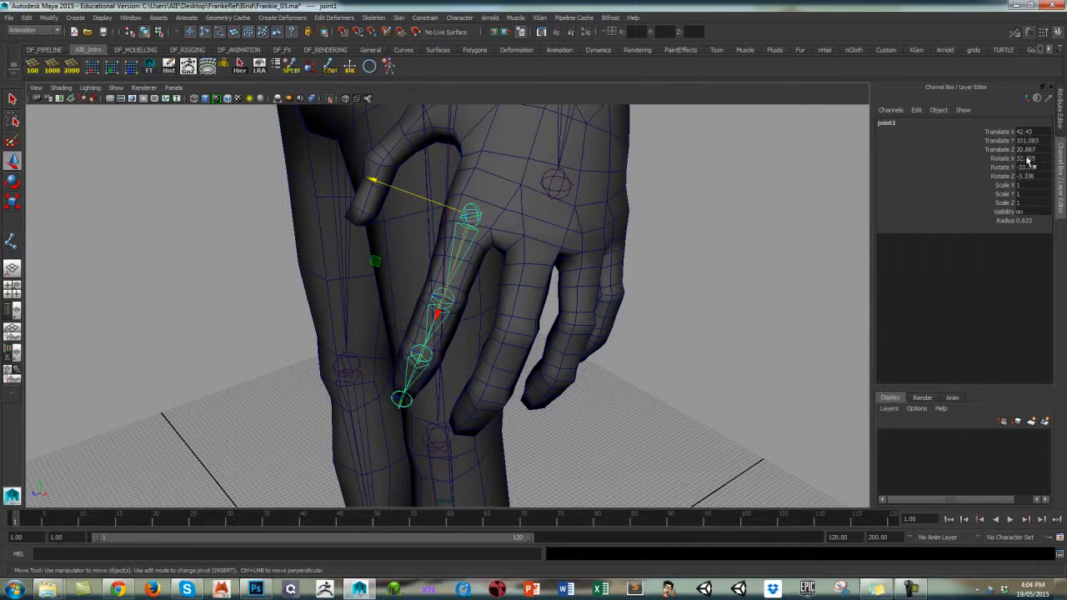
{"action": "left_click", "coordinate": [700, 267]}
{"action": "left_click", "coordinate": [450, 308]}
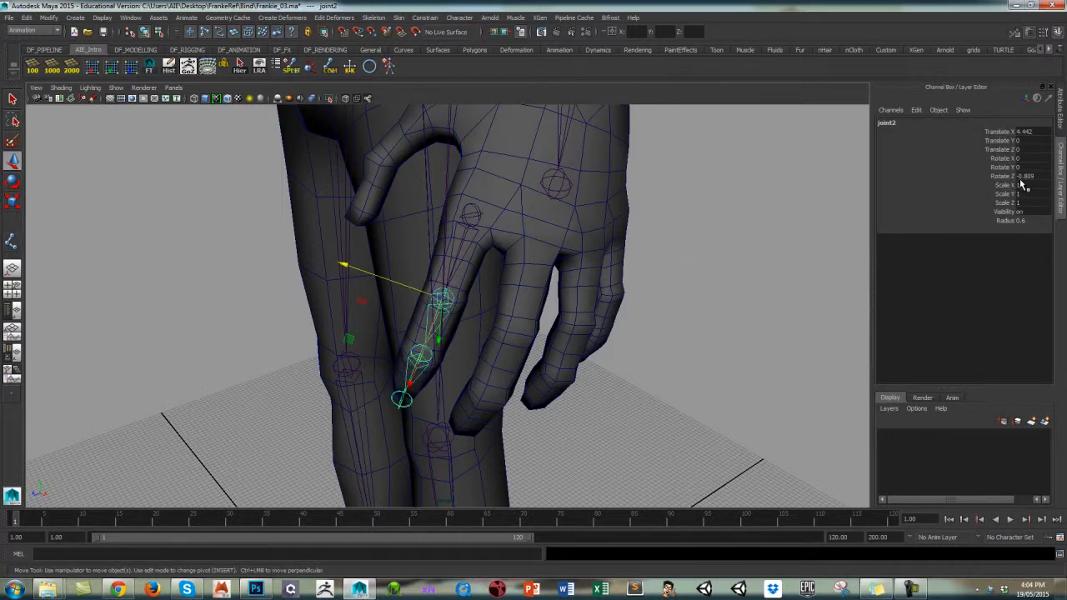
{"action": "left_click", "coordinate": [726, 259]}
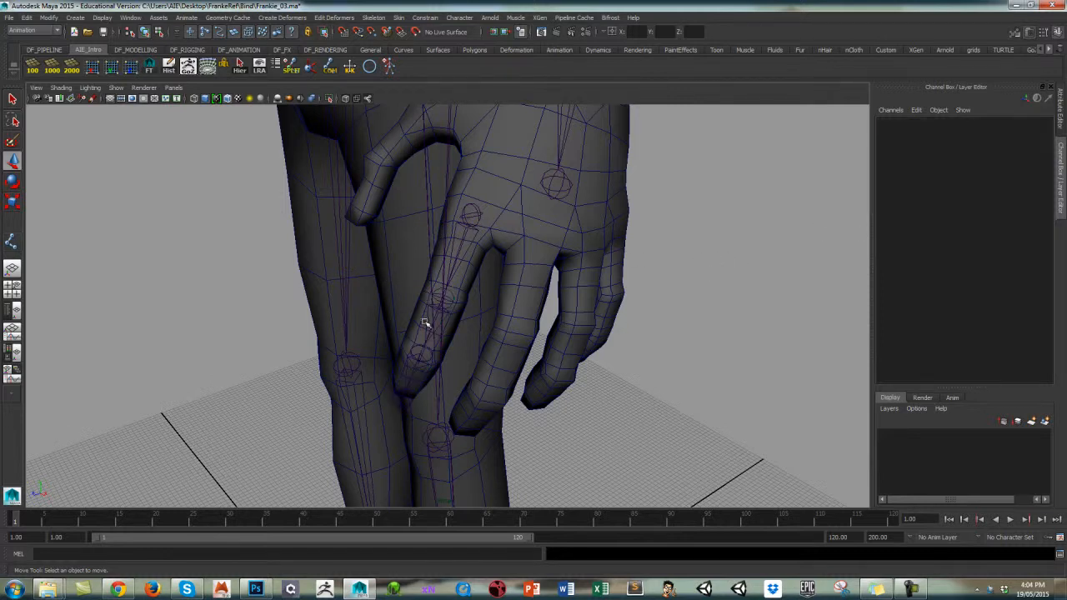
{"action": "left_click", "coordinate": [471, 210]}
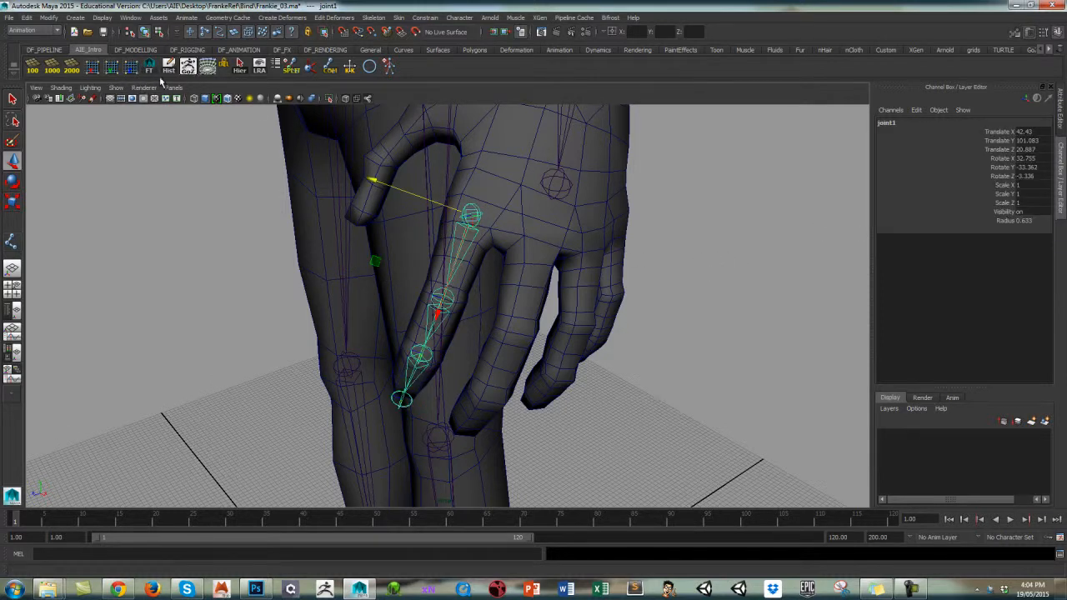
{"action": "left_click", "coordinate": [150, 68]}
{"action": "left_click", "coordinate": [631, 226]}
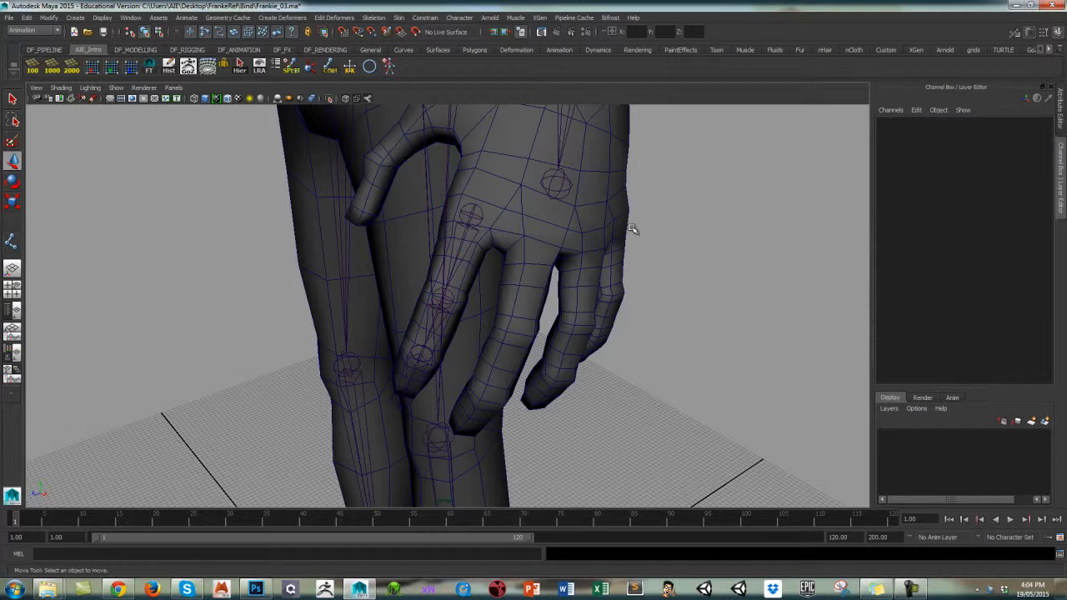
Step: Check the transform values of each joint in the finger chain, from the root joint to the fingertip
{"action": "left_click", "coordinate": [472, 218]}
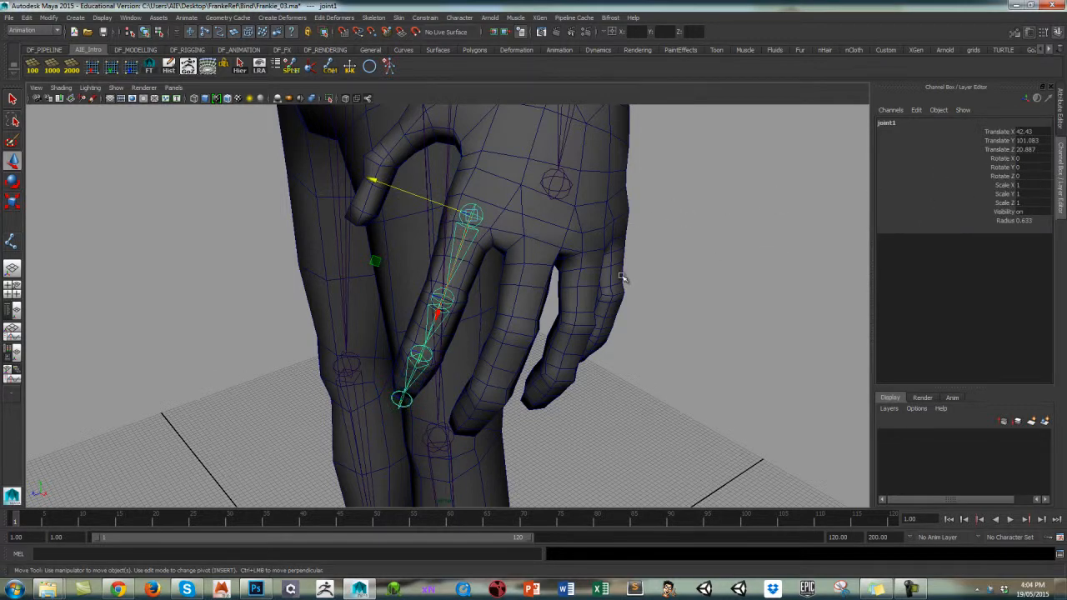
{"action": "left_click_drag", "start_coordinate": [617, 291], "coordinate": [684, 292], "text": "alt"}
{"action": "left_click", "coordinate": [482, 310]}
{"action": "left_click", "coordinate": [482, 310]}
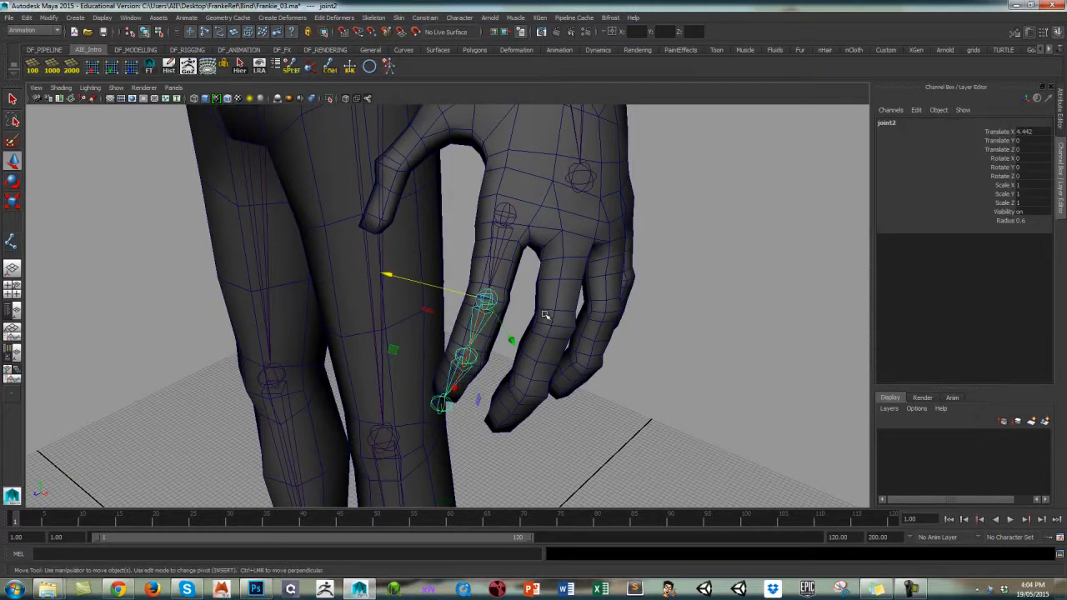
{"action": "left_click_drag", "start_coordinate": [545, 312], "coordinate": [612, 319], "text": "alt"}
{"action": "left_click", "coordinate": [634, 309]}
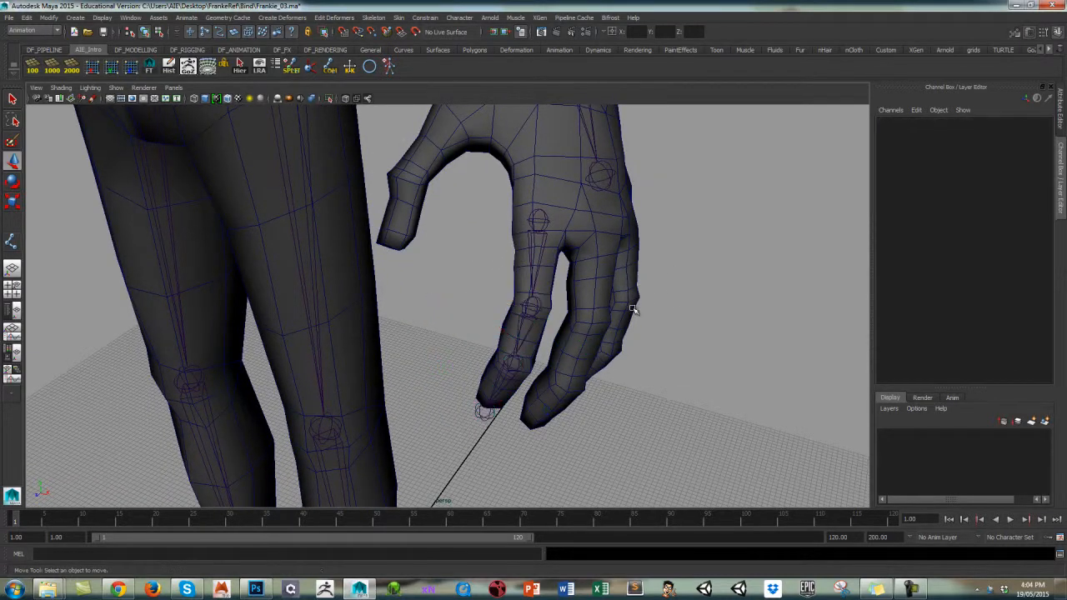
{"action": "left_click", "coordinate": [514, 366]}
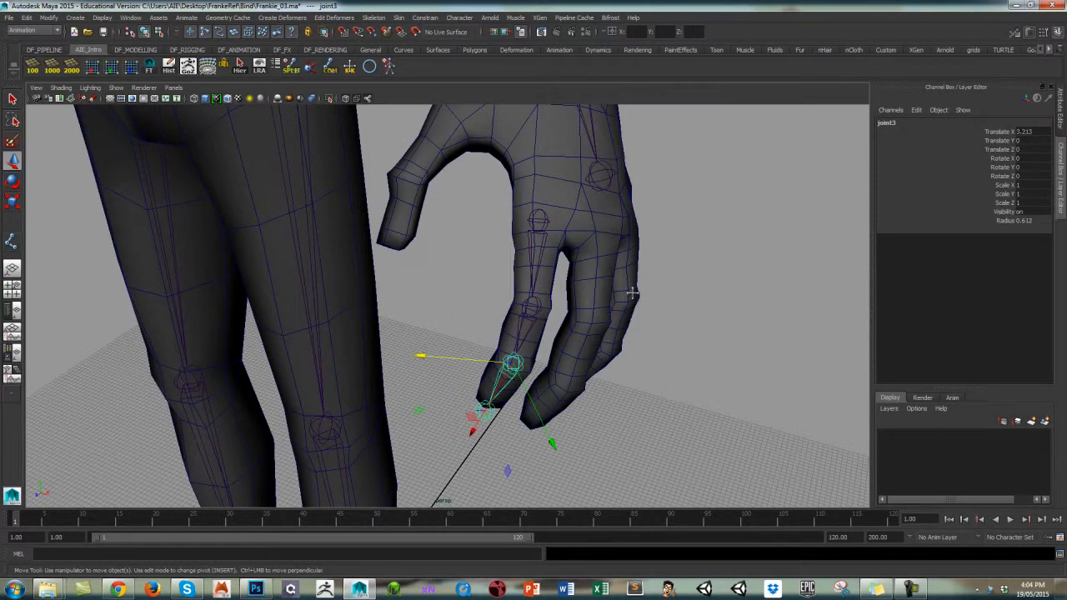
{"action": "middle_click_drag", "start_coordinate": [633, 292], "coordinate": [639, 266], "text": "alt"}
{"action": "left_click", "coordinate": [651, 273]}
{"action": "left_click", "coordinate": [490, 387]}
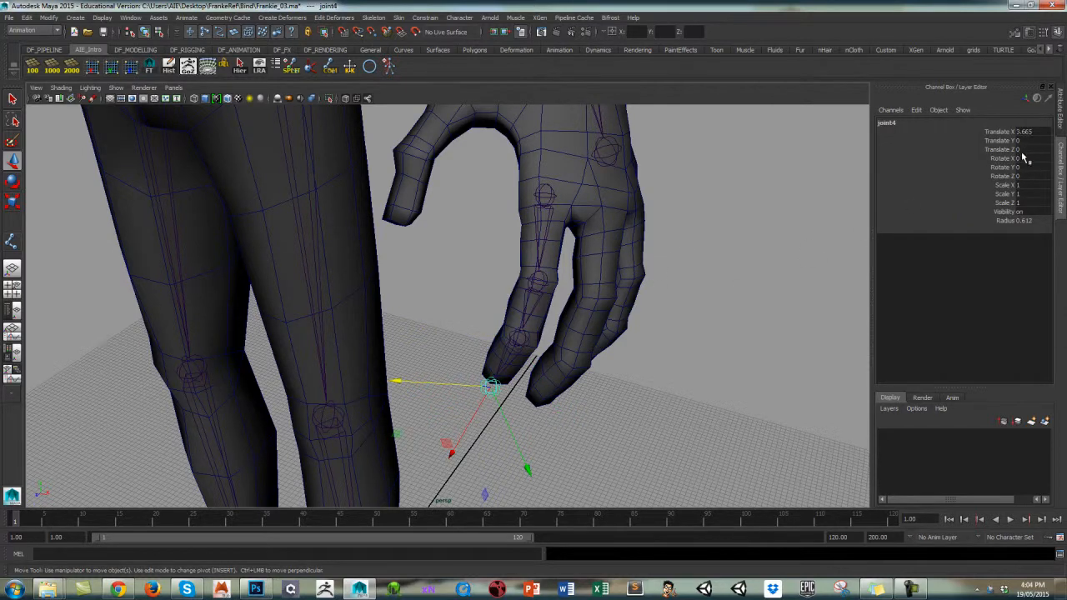
{"action": "left_click_drag", "start_coordinate": [664, 296], "coordinate": [682, 298], "text": "alt"}
{"action": "mouse_move", "coordinate": [725, 249]}
{"action": "left_mouse_down", "text": "alt"}
{"action": "mouse_move", "coordinate": [717, 259]}
{"action": "mouse_move", "coordinate": [704, 250]}
{"action": "left_mouse_up", "text": "alt"}
{"action": "left_click", "coordinate": [623, 231]}
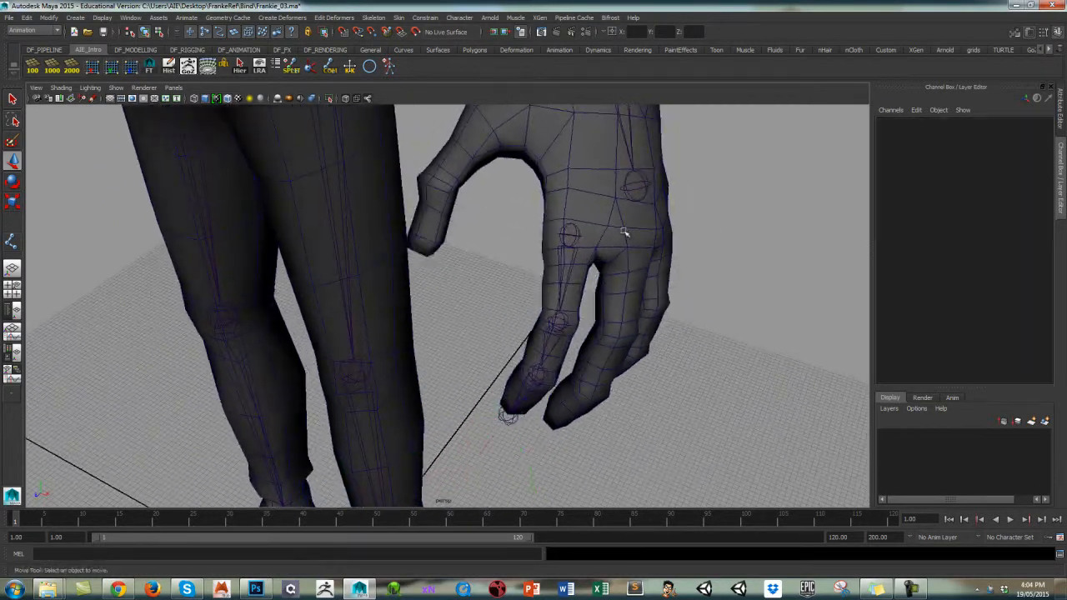
Step: Show the finger chain's full hierarchy in the Outliner and rename its root joint Bind_Index01_Left_Jnt
{"action": "left_click", "coordinate": [571, 234]}
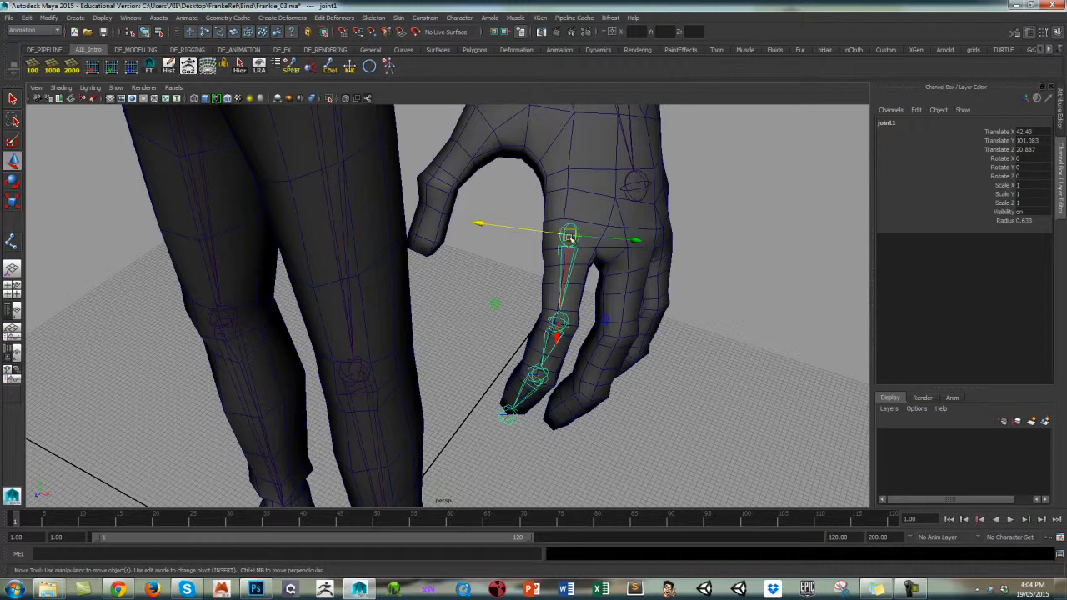
{"action": "key", "text": "shift+o"}
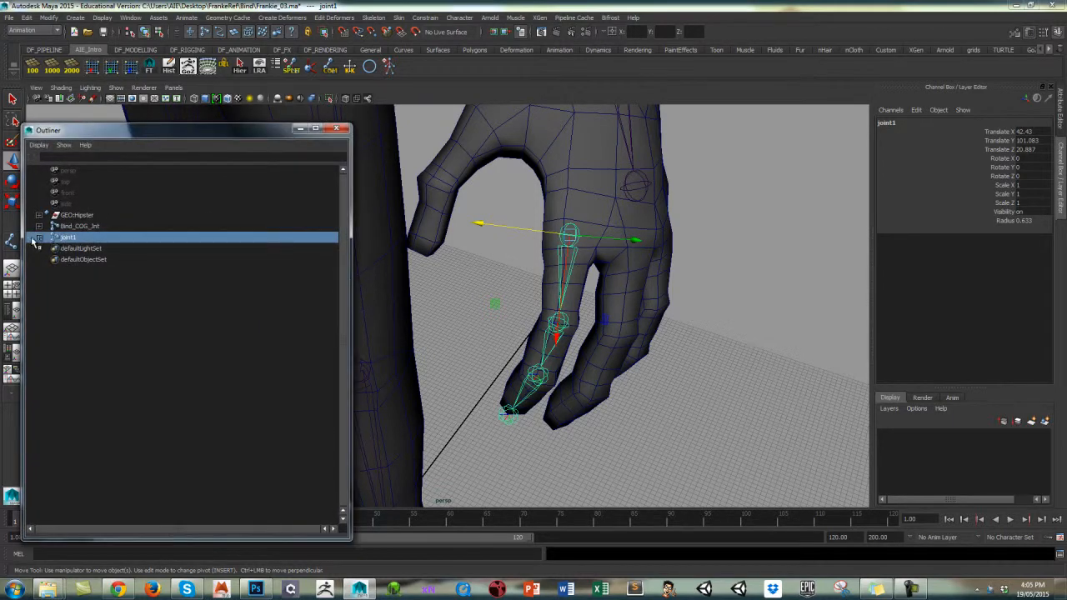
{"action": "left_click", "coordinate": [38, 237]}
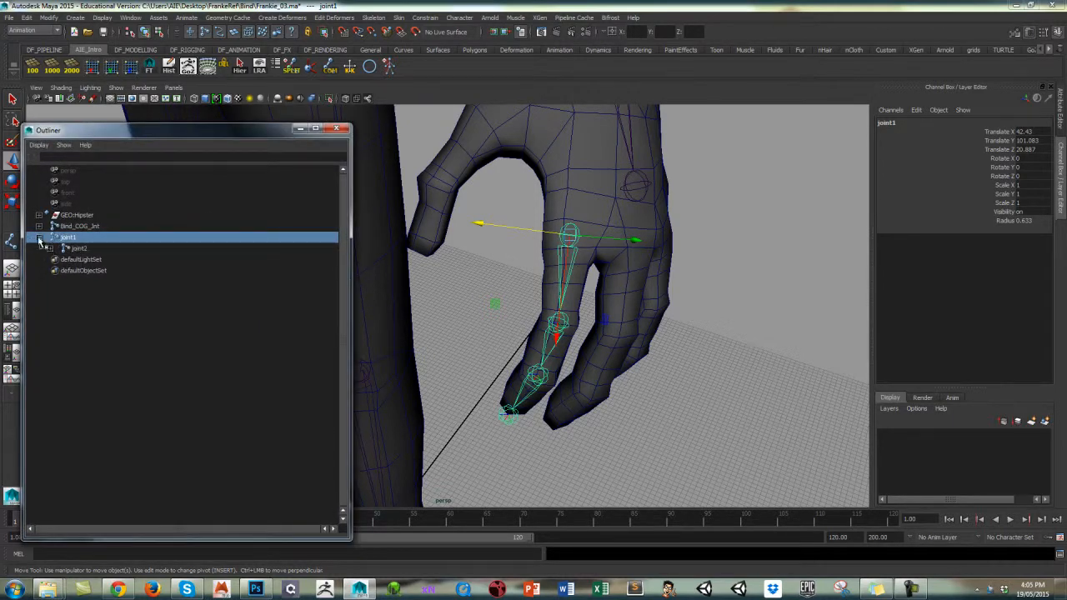
{"action": "left_click", "coordinate": [38, 238]}
{"action": "left_click", "coordinate": [38, 237], "text": "shift"}
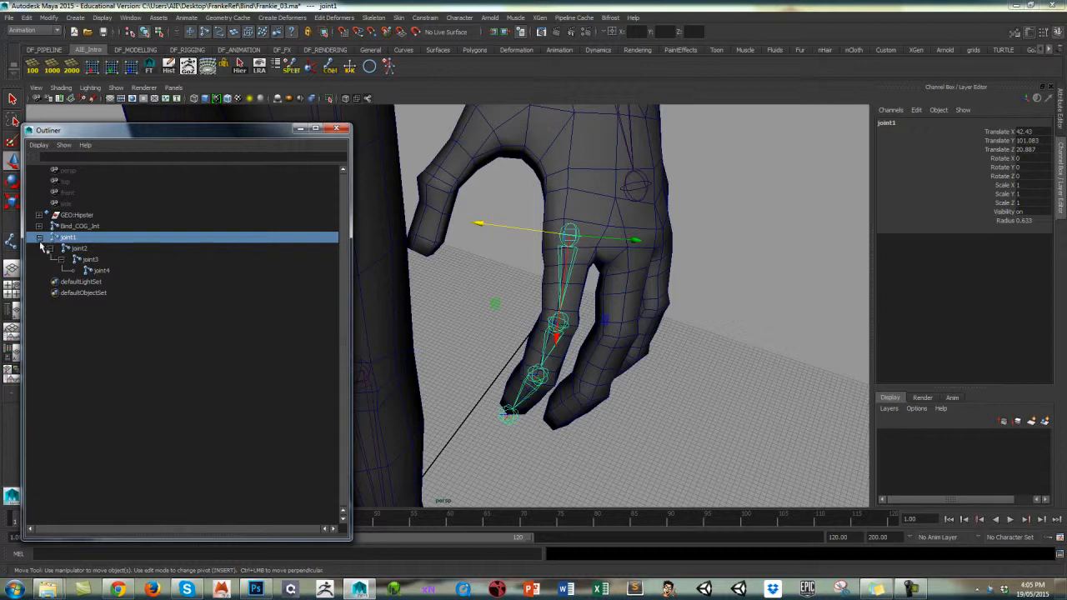
{"action": "double_click", "coordinate": [87, 239]}
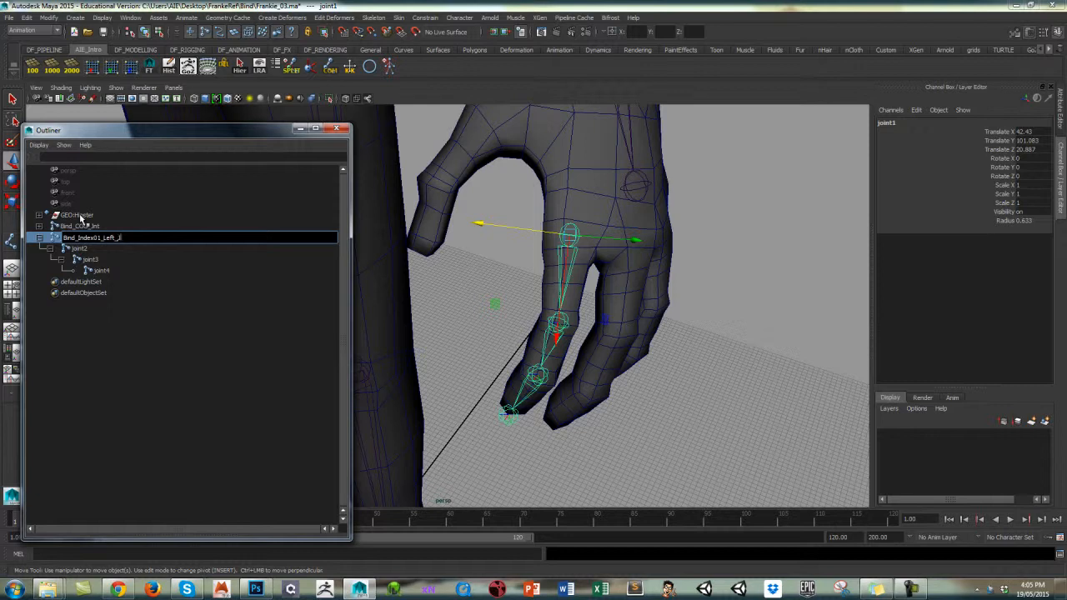
{"action": "type", "text": "nt"}
{"action": "key", "text": "Return"}
Step: Rename the second and third finger joints Bind_Index02_Left_Jnt and Bind_Index03_Left_Jnt, reusing a copy of the root joint's name
{"action": "double_click", "coordinate": [135, 238]}
{"action": "key", "text": "ctrl+c"}
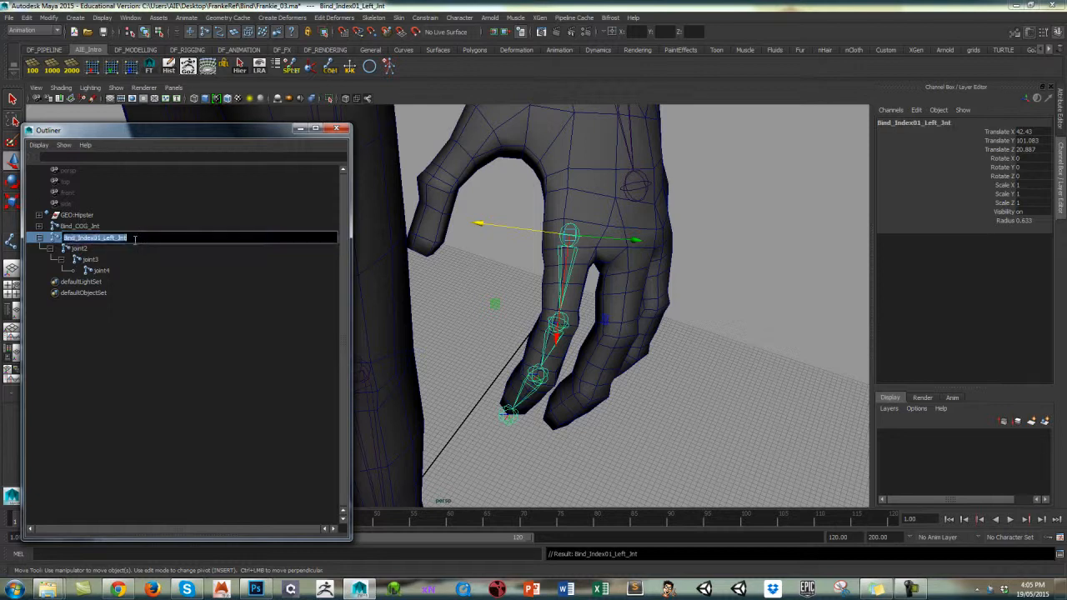
{"action": "double_click", "coordinate": [89, 250]}
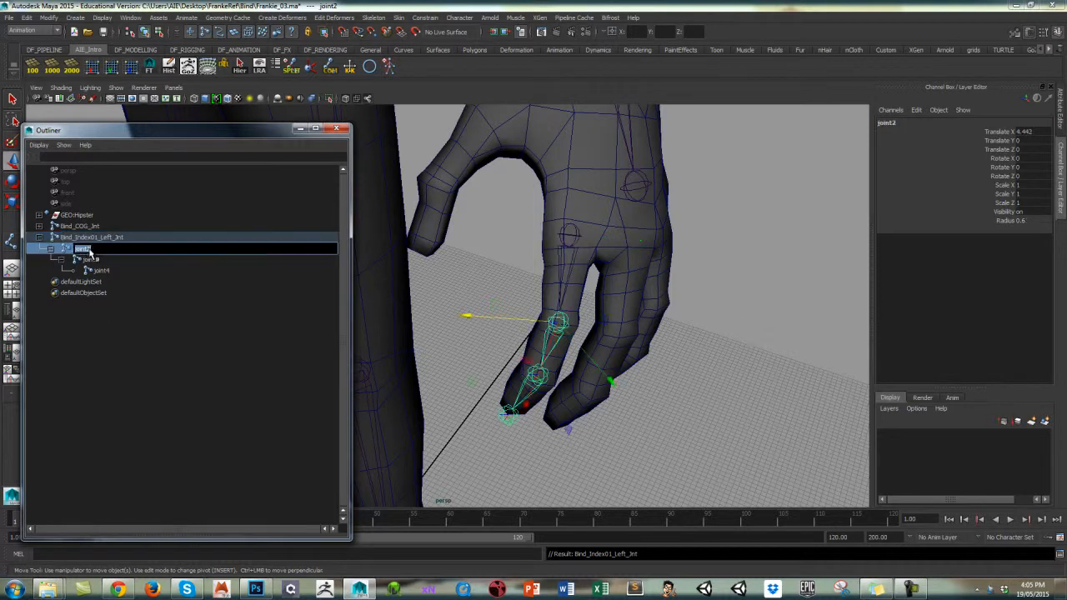
{"action": "key", "text": "ctrl+v"}
{"action": "left_click", "coordinate": [90, 260]}
{"action": "double_click", "coordinate": [104, 261]}
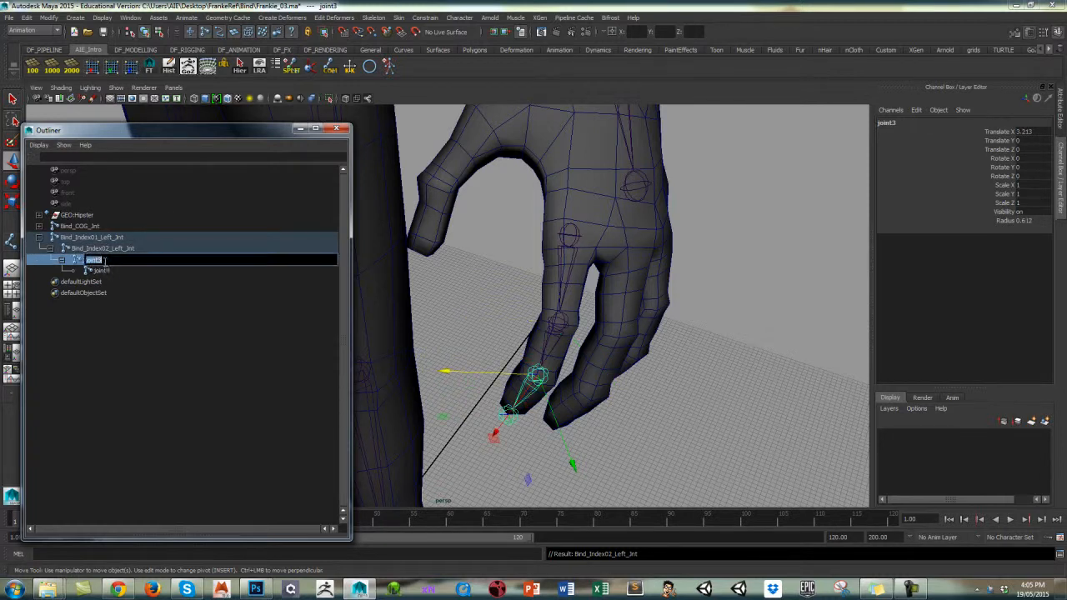
{"action": "key", "text": "ctrl+v"}
{"action": "key", "text": "Return"}
Step: Rename the fingertip joint Bind_Index_Left_End and collapse the index finger hierarchy in the Outliner
{"action": "double_click", "coordinate": [109, 272]}
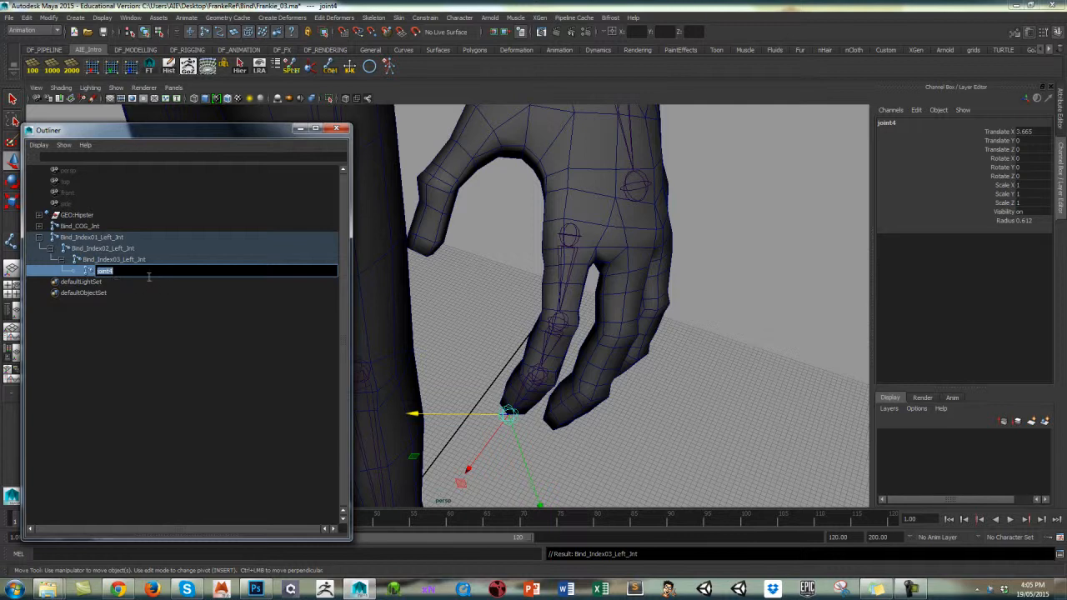
{"action": "key", "text": "ctrl+v"}
{"action": "left_click", "coordinate": [296, 332]}
{"action": "left_click_drag", "start_coordinate": [506, 426], "coordinate": [520, 381], "text": "alt"}
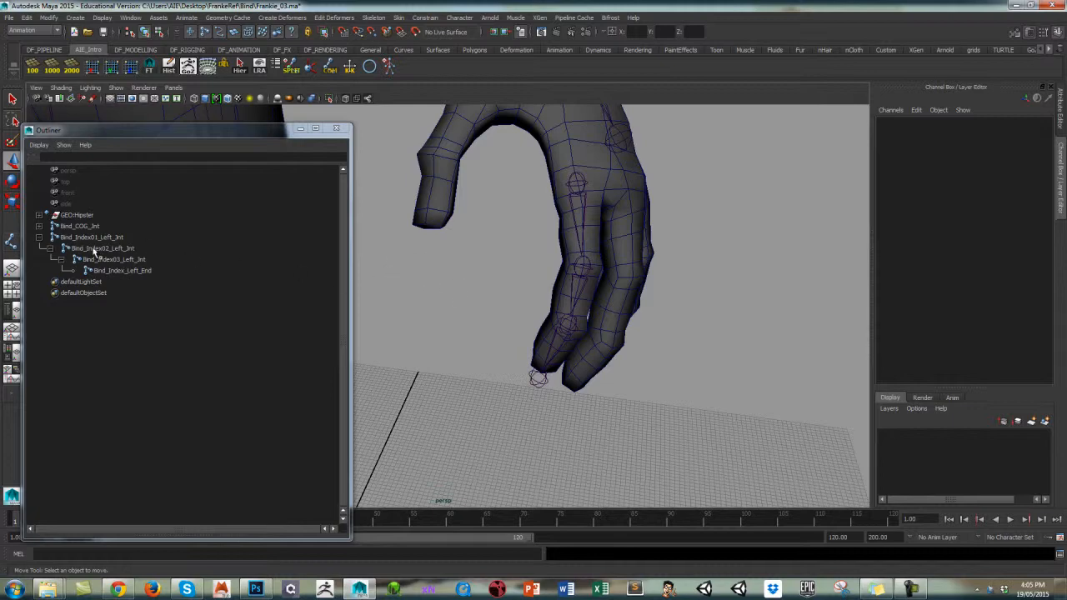
{"action": "left_click", "coordinate": [38, 238]}
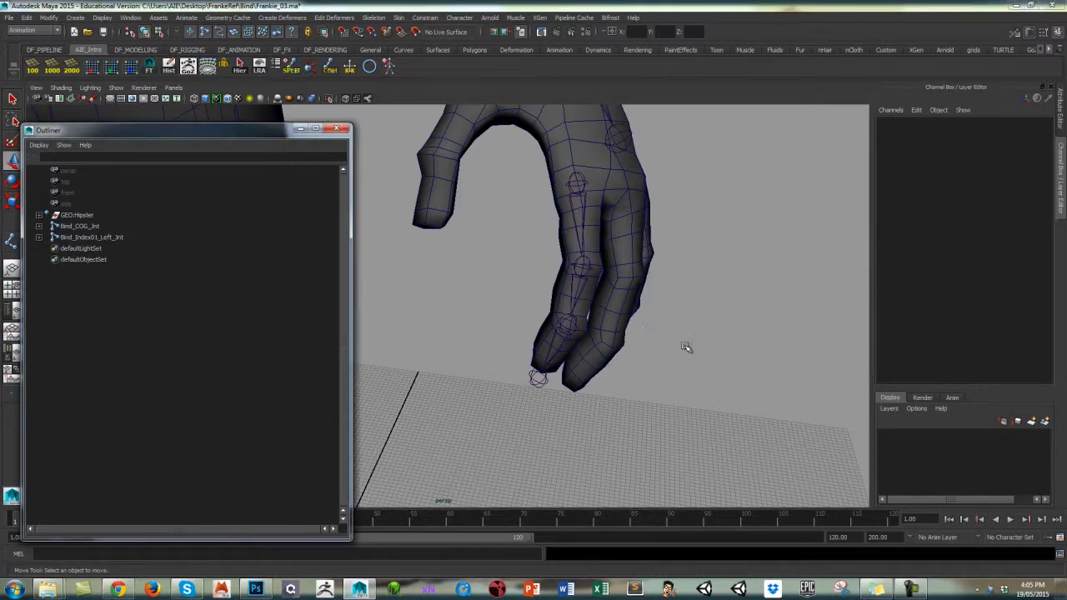
{"action": "left_click_drag", "start_coordinate": [686, 346], "coordinate": [624, 334], "text": "alt"}
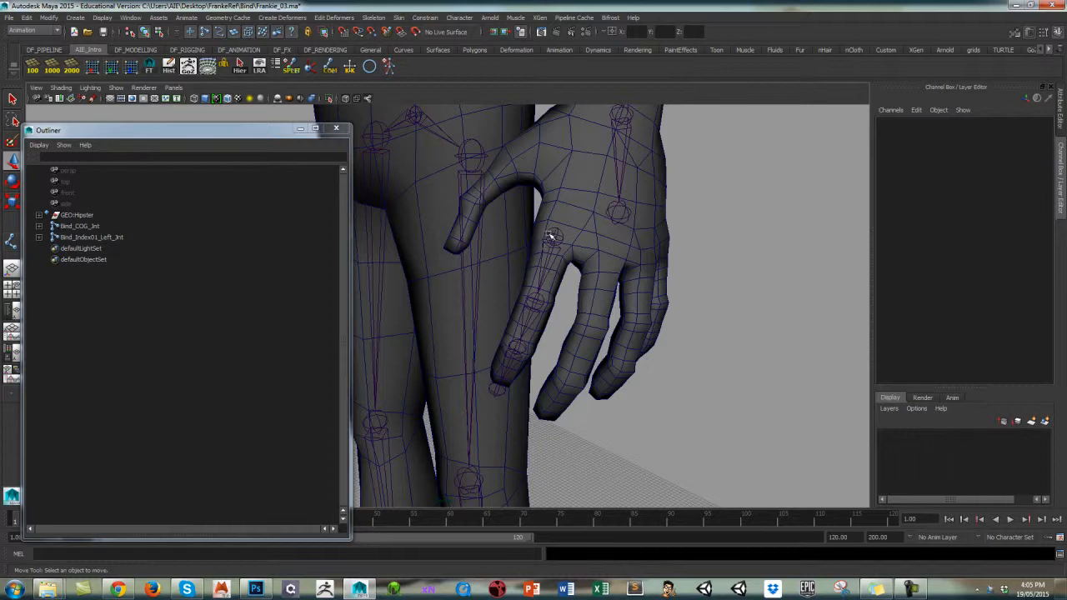
{"action": "mouse_move", "coordinate": [572, 287]}
{"action": "left_mouse_down", "text": "alt"}
{"action": "mouse_move", "coordinate": [567, 271]}
{"action": "mouse_move", "coordinate": [558, 282]}
{"action": "left_mouse_up", "text": "alt"}
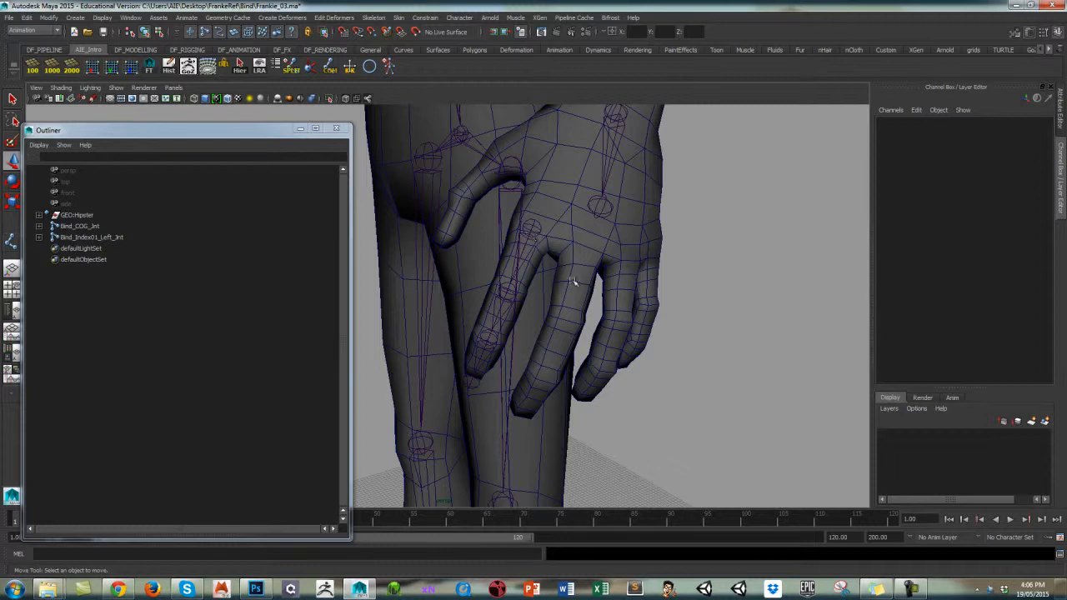